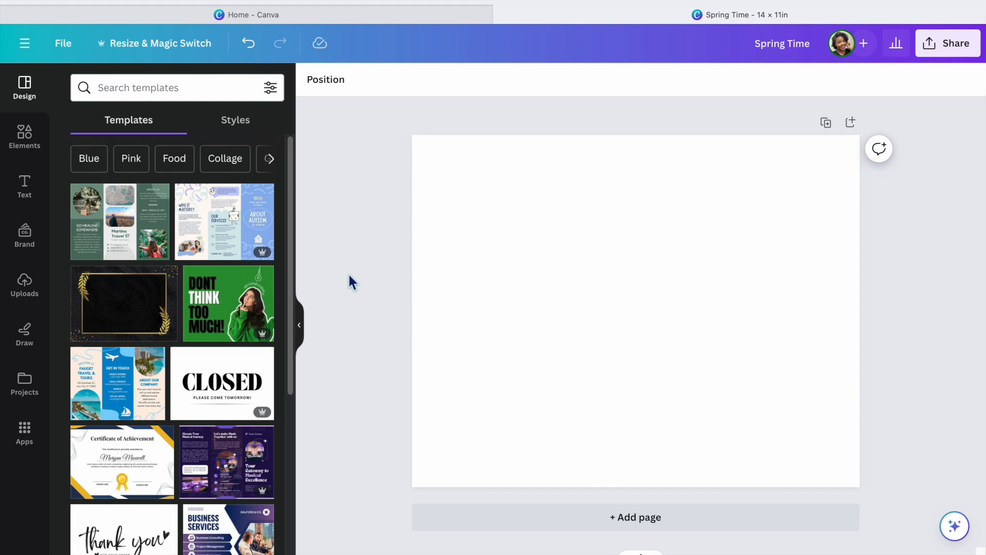
Add the recently used purple-and-pink butterfly graphic to the blank page and enlarge it to over half the page height
{"action": "left_click", "coordinate": [33, 148]}
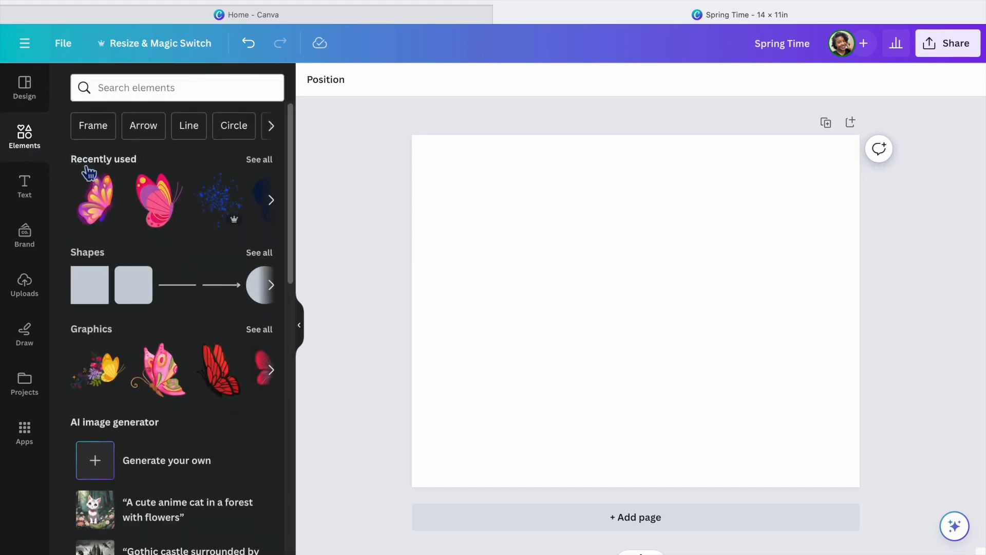
{"action": "mouse_move", "coordinate": [103, 218]}
{"action": "left_click", "coordinate": [103, 218]}
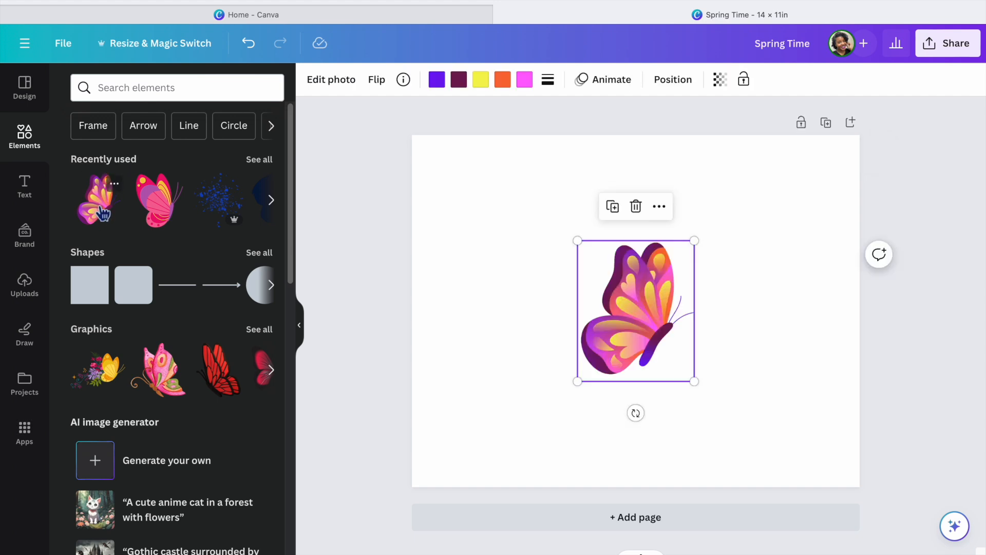
{"action": "left_click_drag", "start_coordinate": [578, 241], "coordinate": [530, 186]}
{"action": "left_click_drag", "start_coordinate": [695, 381], "coordinate": [713, 405]}
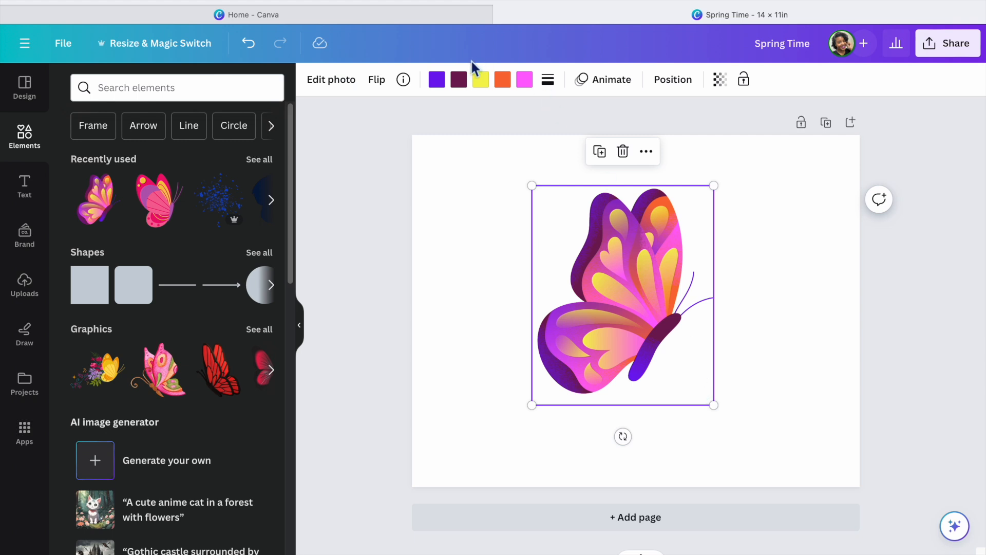
Recolor the butterfly's maroon to brand navy and its yellow to brand light mint, and shift it slightly right and down
{"action": "left_click", "coordinate": [467, 92]}
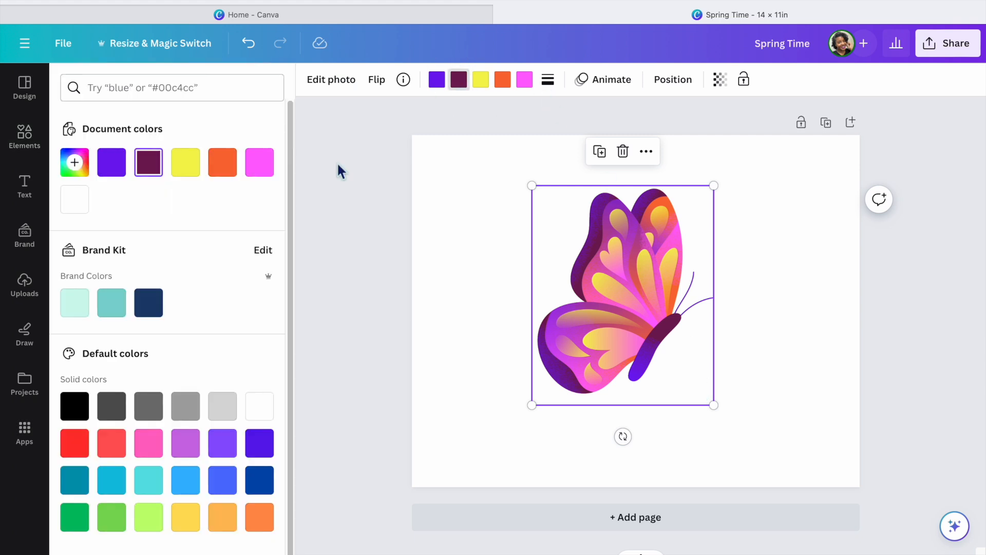
{"action": "left_click", "coordinate": [154, 309]}
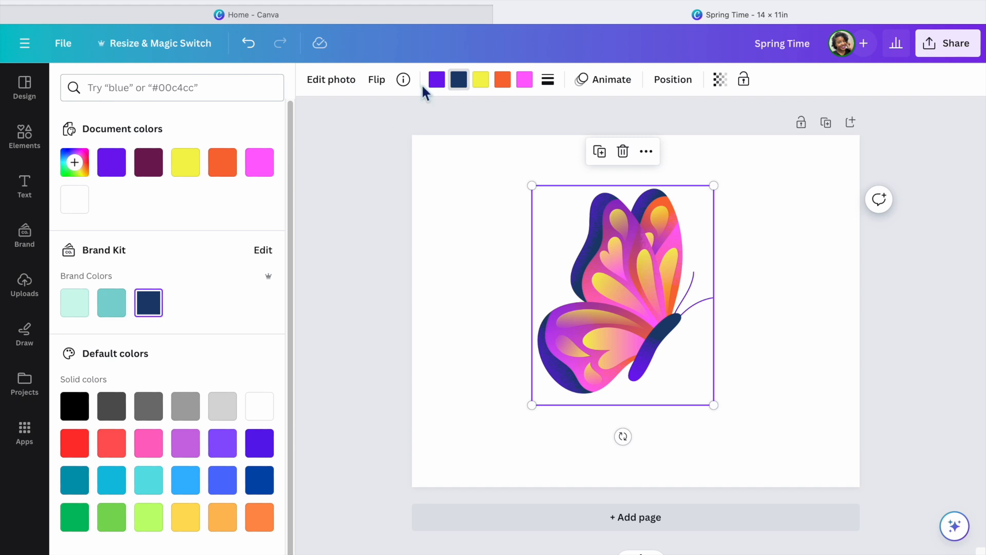
{"action": "left_click", "coordinate": [487, 83]}
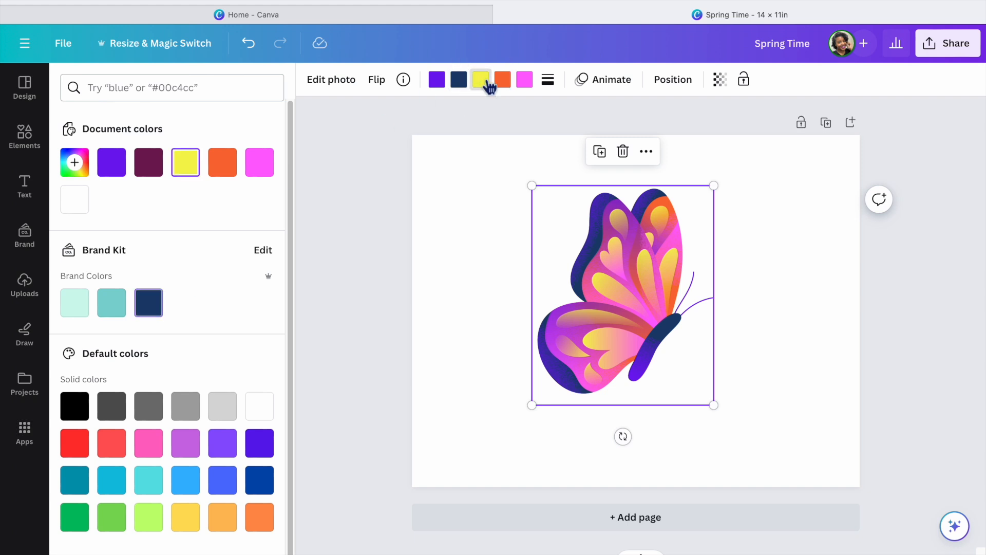
{"action": "left_click", "coordinate": [84, 310]}
{"action": "left_click_drag", "start_coordinate": [637, 270], "coordinate": [665, 276]}
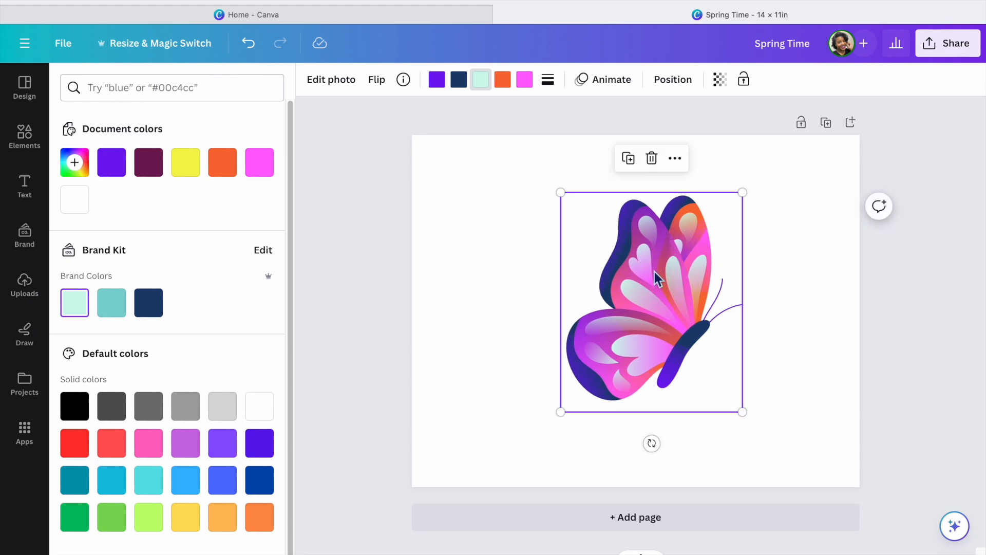
Add a heading reading "Springtime" and set its font to Microphone Check Regular
{"action": "left_click", "coordinate": [31, 191]}
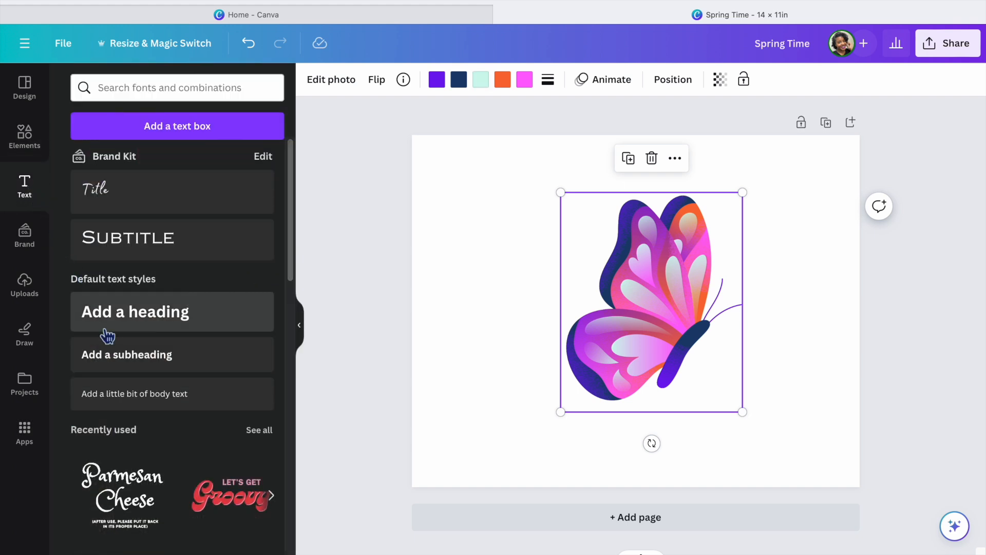
{"action": "left_click", "coordinate": [130, 320]}
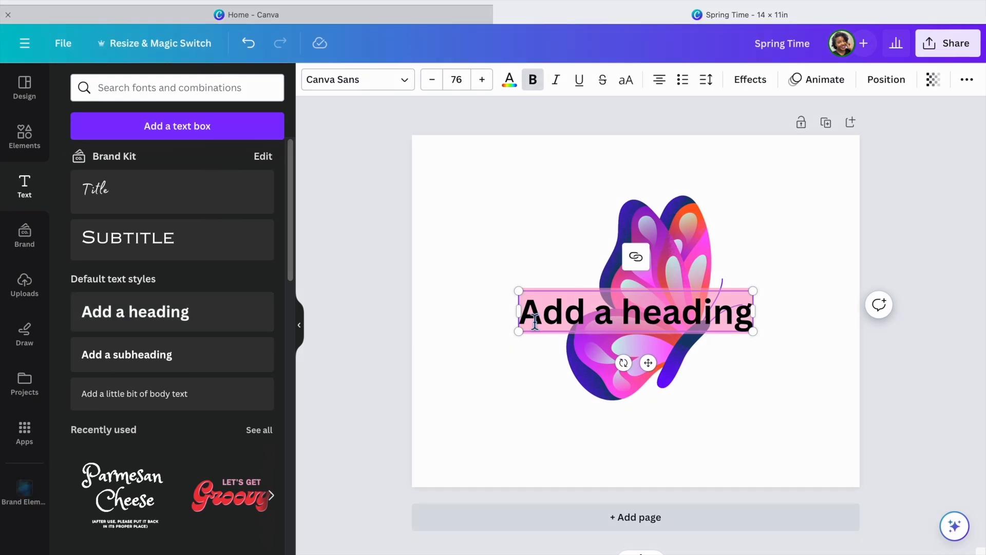
{"action": "type", "text": "Spr"}
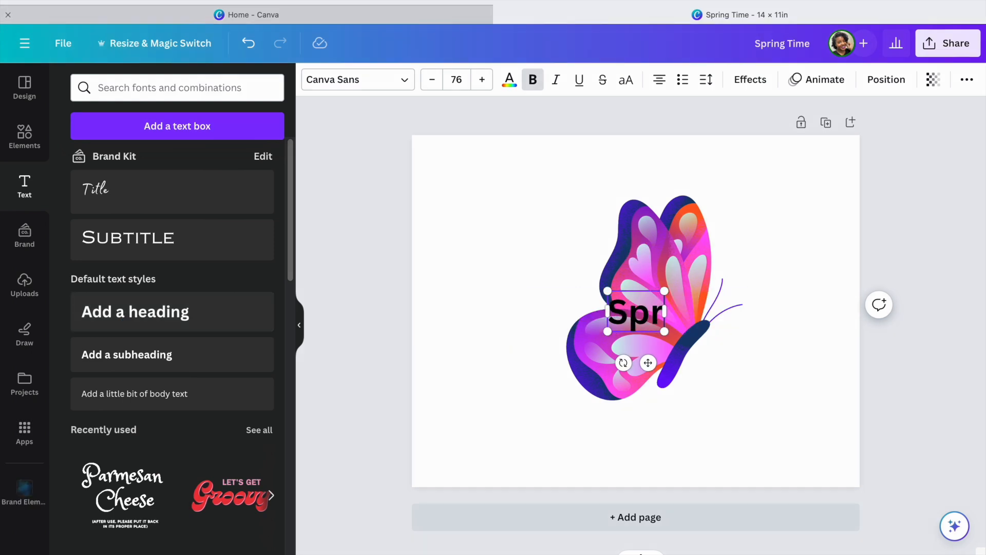
{"action": "type", "text": "ingtime"}
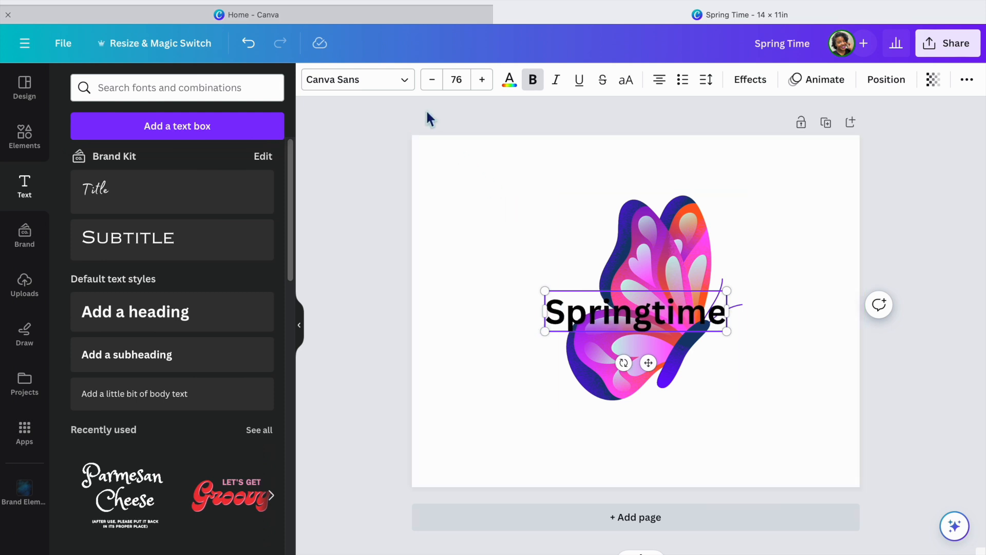
{"action": "left_click", "coordinate": [410, 90]}
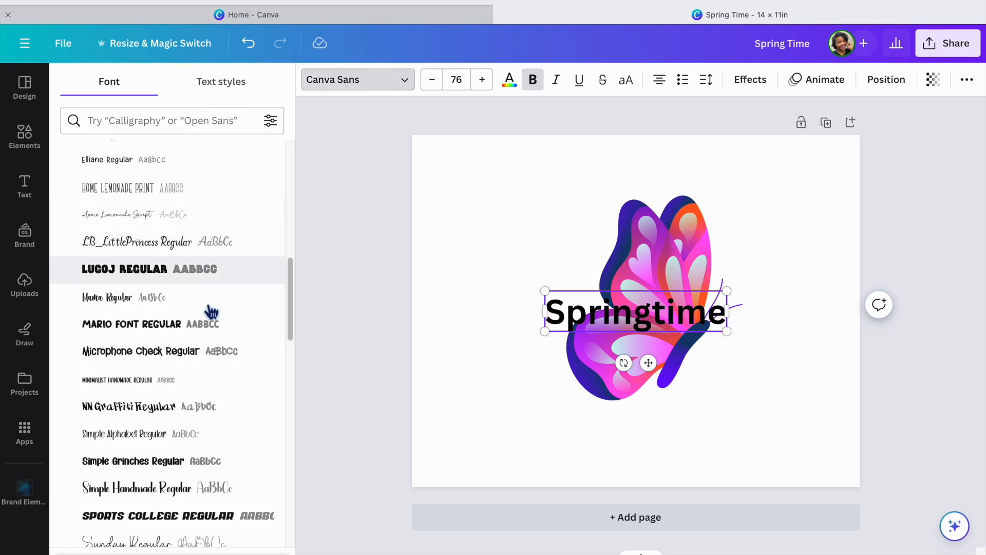
{"action": "left_click", "coordinate": [202, 359]}
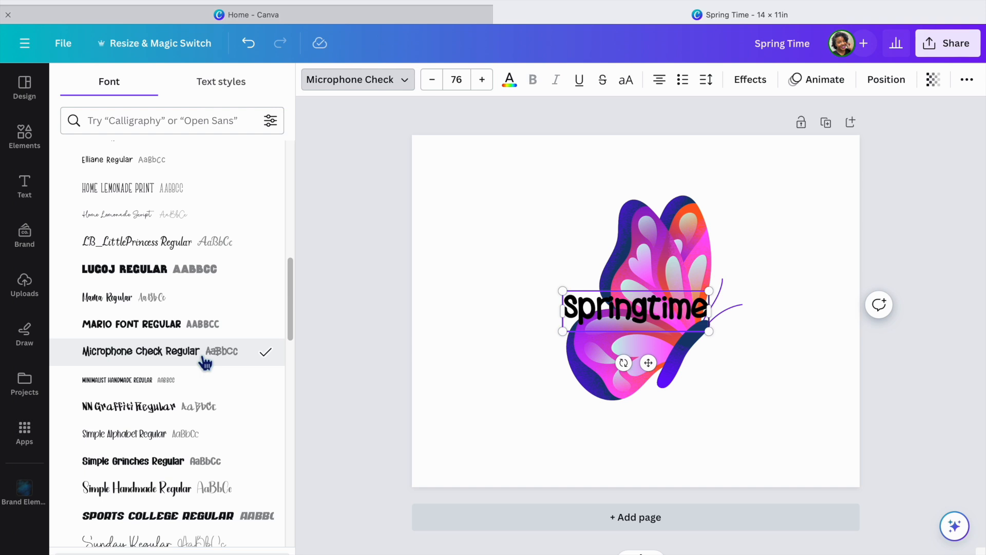
Apply the Curve shape effect to the Springtime text with a curve value of 58
{"action": "left_click", "coordinate": [767, 91]}
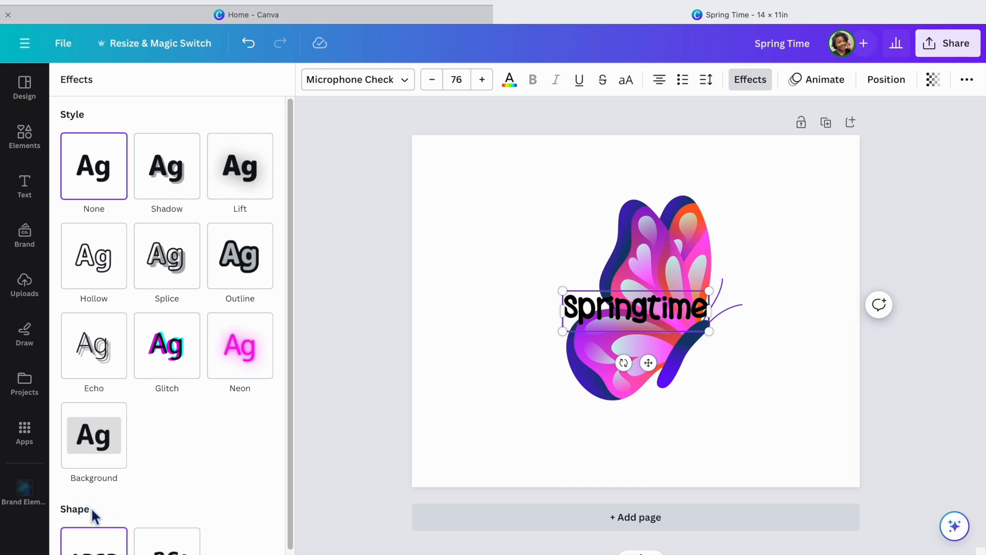
{"action": "scroll", "coordinate": [110, 511], "scroll_direction": "down", "scroll_amount": 1}
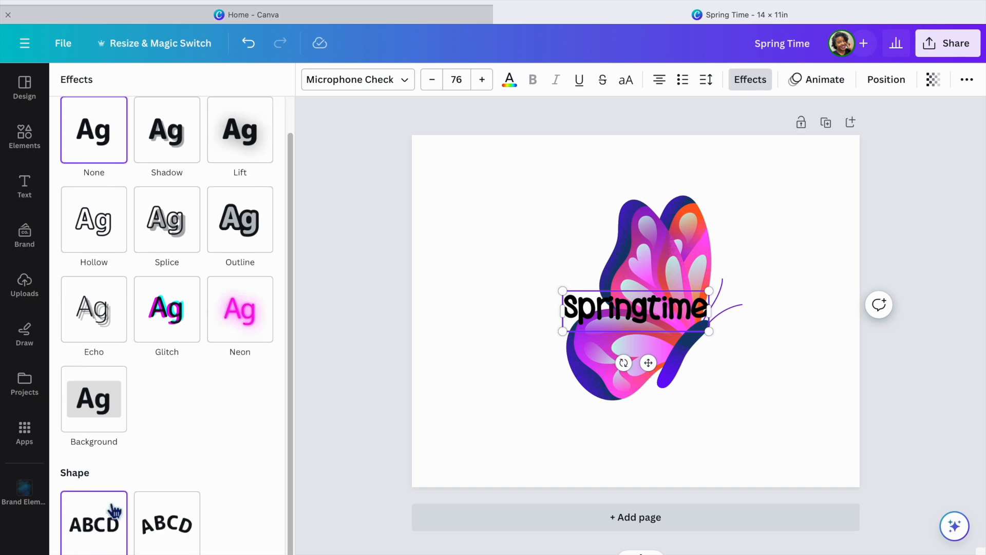
{"action": "left_click", "coordinate": [183, 534]}
{"action": "scroll", "coordinate": [195, 535], "scroll_direction": "down", "scroll_amount": 1}
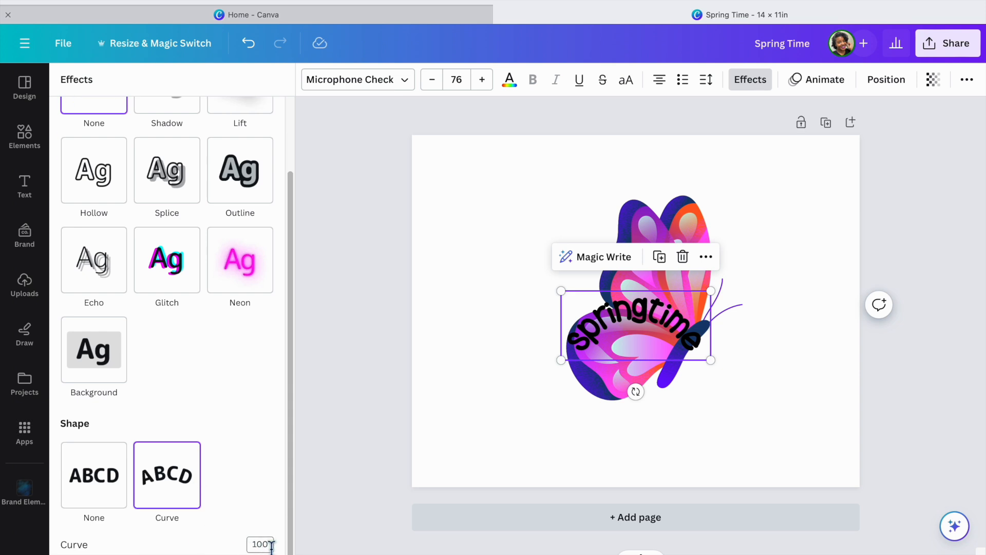
{"action": "left_click_drag", "start_coordinate": [270, 546], "coordinate": [249, 549]}
{"action": "key", "text": "BackSpace"}
{"action": "type", "text": "58"}
{"action": "key", "text": "Return"}
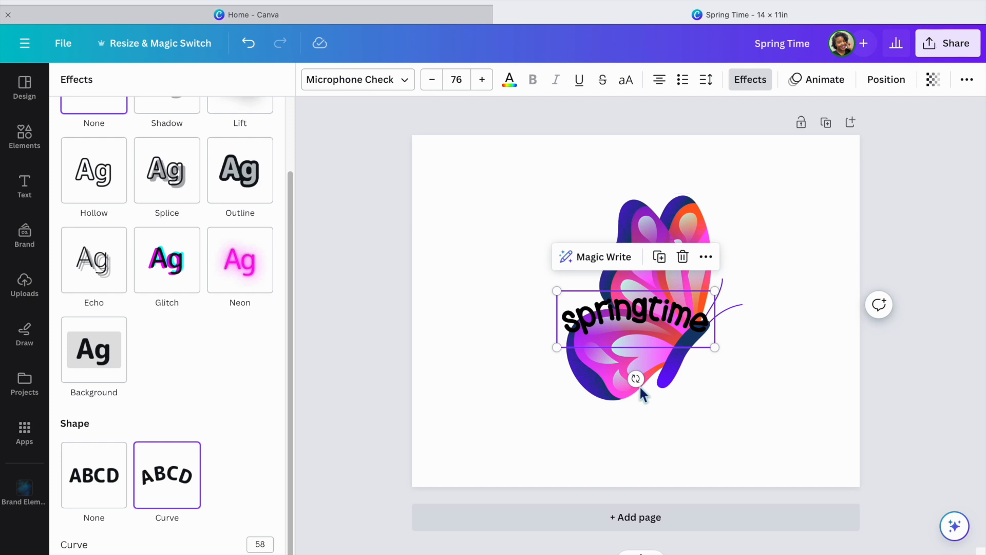
Rotate the curved text to run steeply upward, shrink it to size 61.6 and fit it along the upper-left wing's outer edge
{"action": "left_click_drag", "start_coordinate": [636, 379], "coordinate": [590, 240]}
{"action": "left_click_drag", "start_coordinate": [592, 161], "coordinate": [597, 194]}
{"action": "left_click_drag", "start_coordinate": [590, 267], "coordinate": [652, 265]}
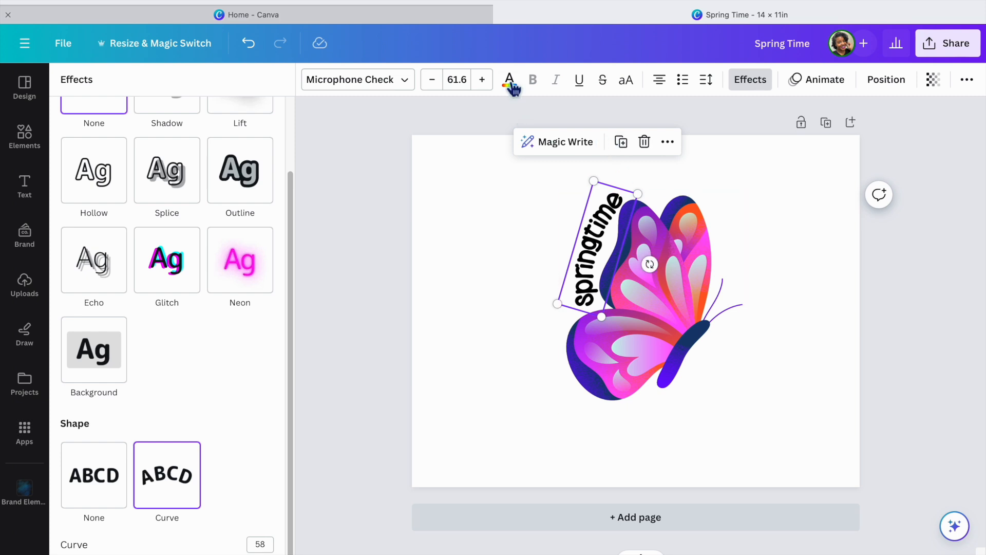
Color the Springtime text with the default solid pink and deselect it
{"action": "left_click", "coordinate": [511, 87]}
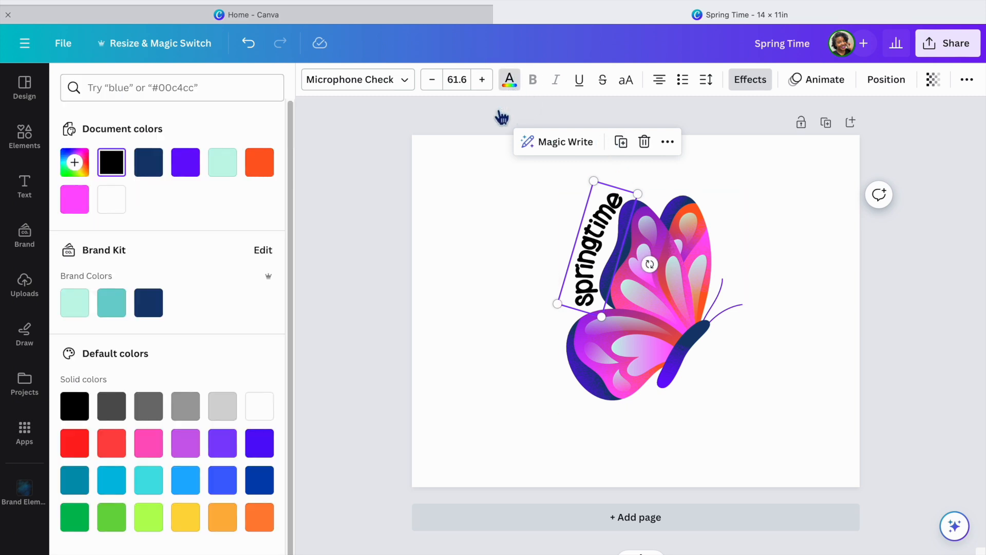
{"action": "left_click", "coordinate": [158, 454]}
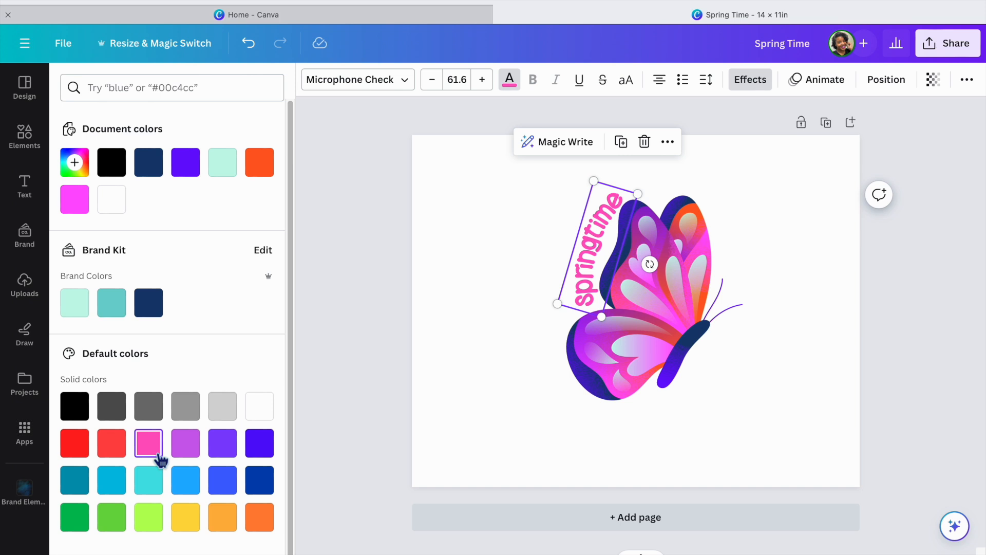
{"action": "left_click", "coordinate": [725, 483]}
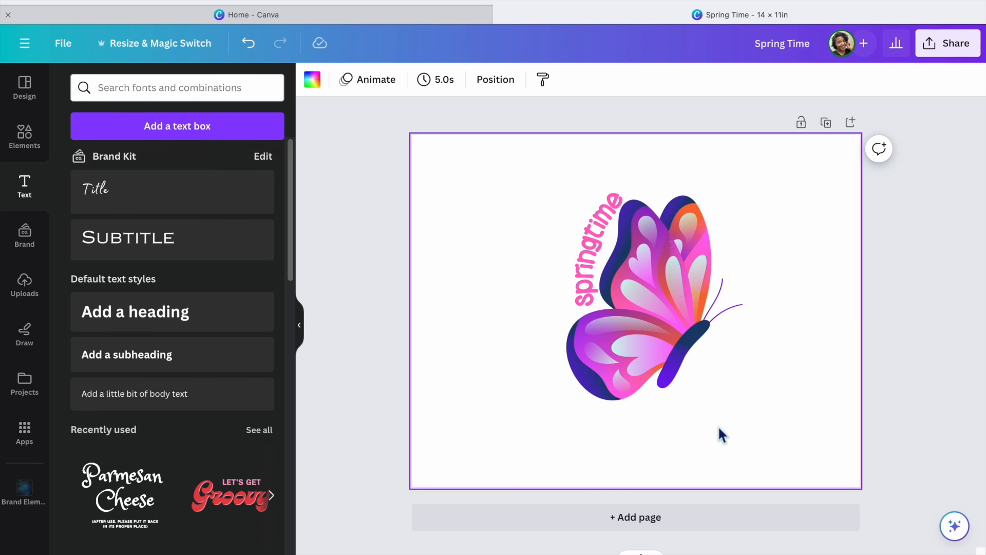
Download the design as a PNG with a transparent background
{"action": "left_click", "coordinate": [954, 47]}
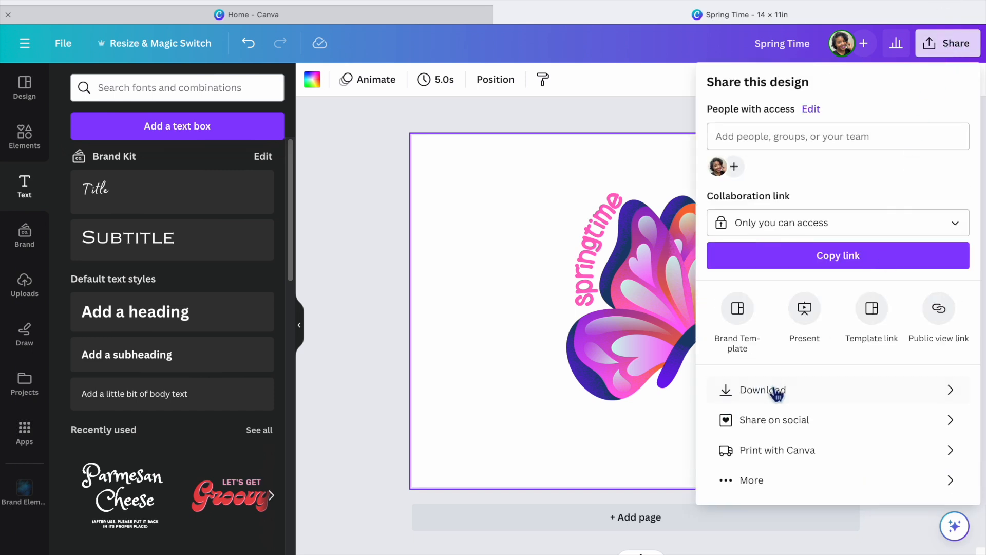
{"action": "left_click", "coordinate": [729, 403]}
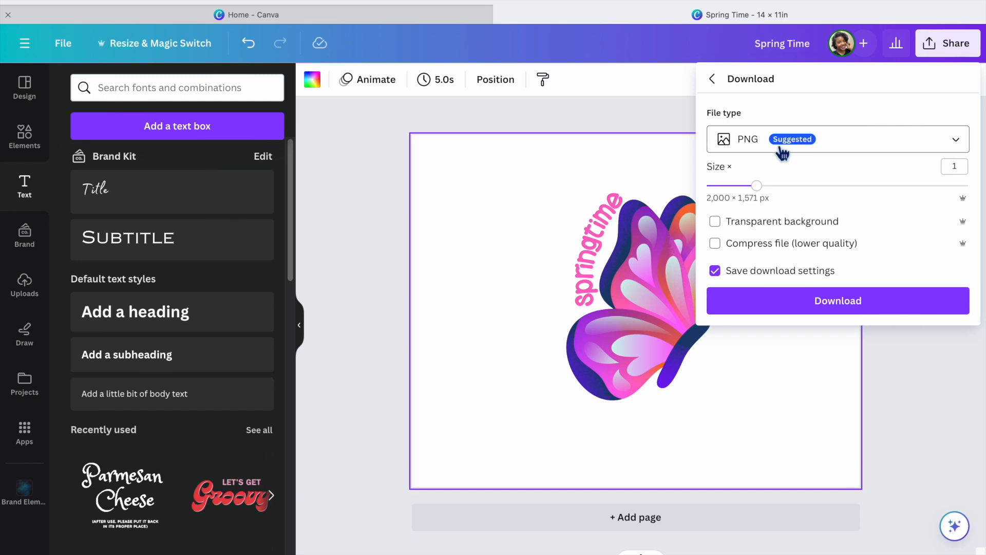
{"action": "left_click", "coordinate": [715, 221]}
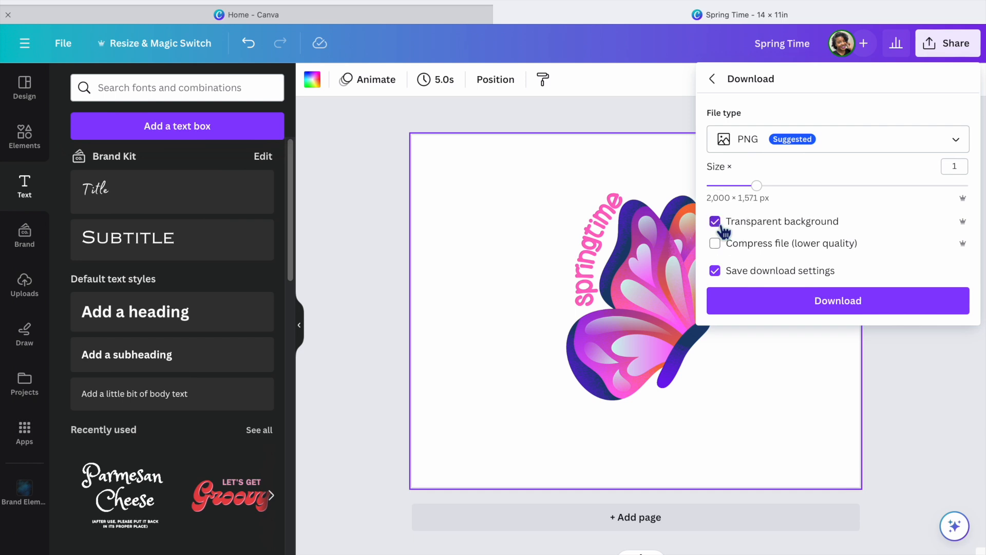
{"action": "left_click", "coordinate": [852, 307]}
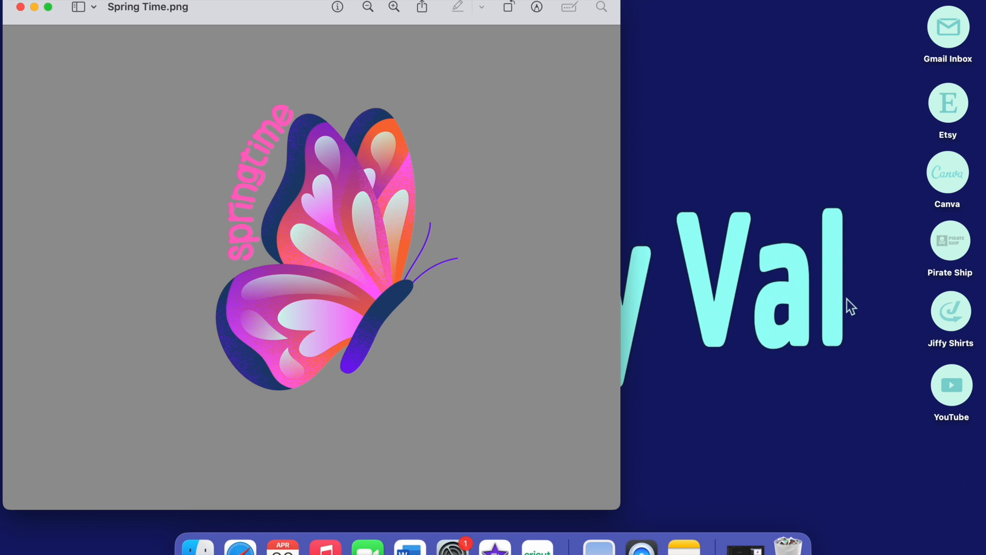
Switch to Cricut Design Space and load Spring Time.png from the Downloads folder as an image upload
{"action": "left_click", "coordinate": [846, 299]}
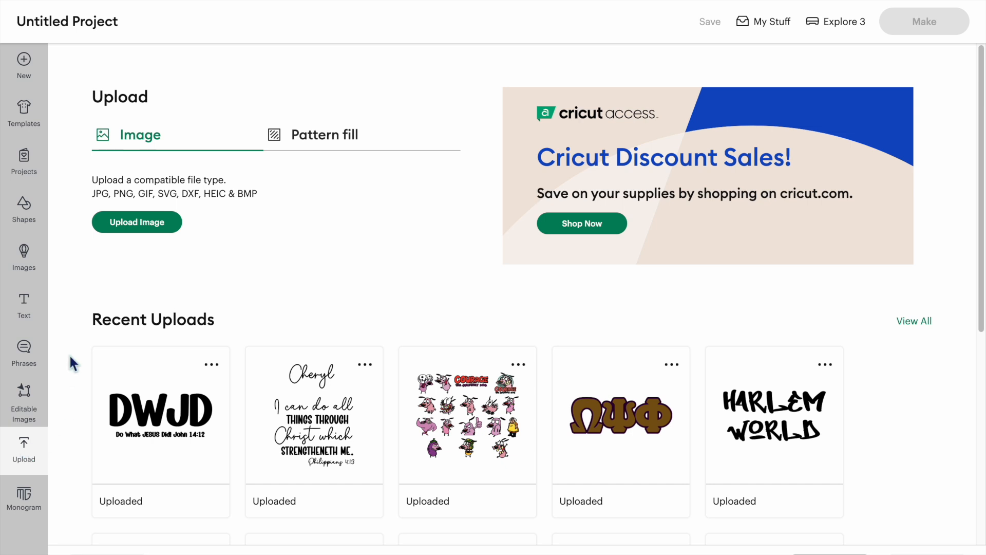
{"action": "left_click", "coordinate": [144, 223]}
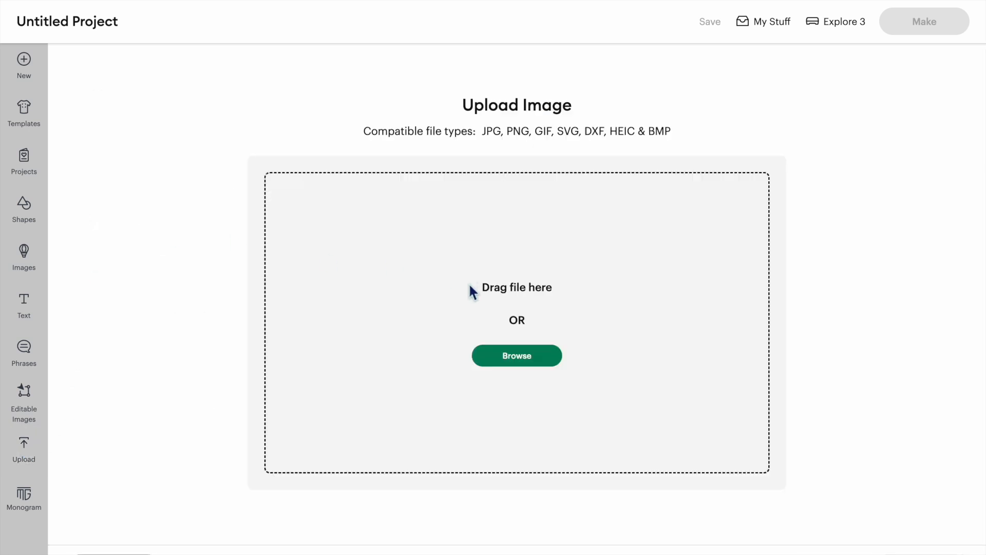
{"action": "left_click", "coordinate": [544, 365]}
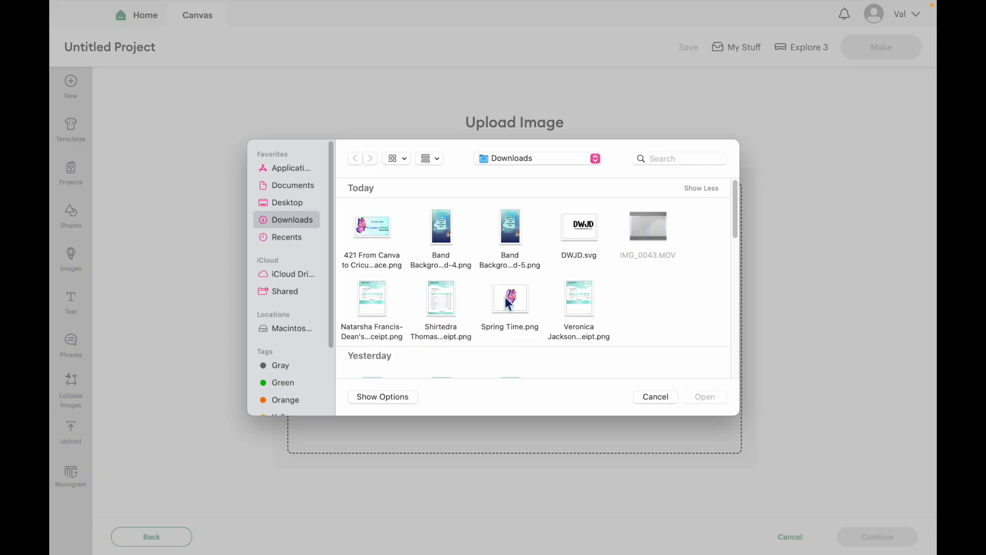
{"action": "left_click", "coordinate": [510, 303]}
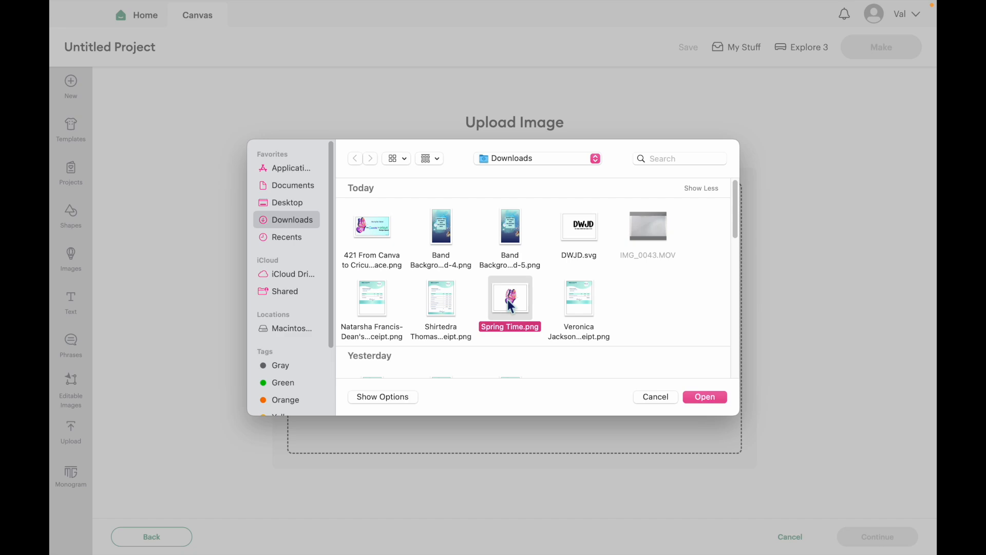
{"action": "left_click", "coordinate": [703, 397]}
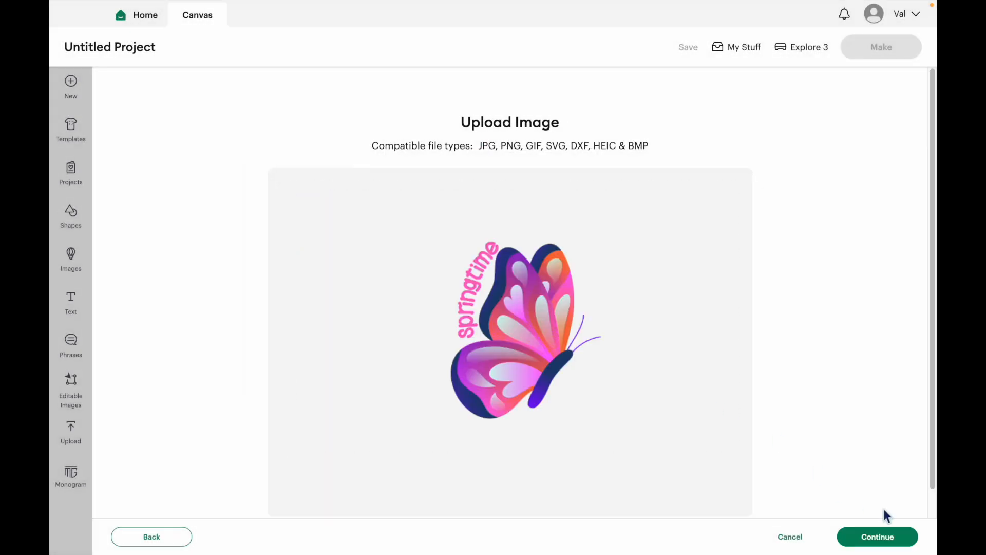
Upload the butterfly as a Flat Graphic without further background removal and move it to the upper middle of the canvas
{"action": "left_click", "coordinate": [896, 538]}
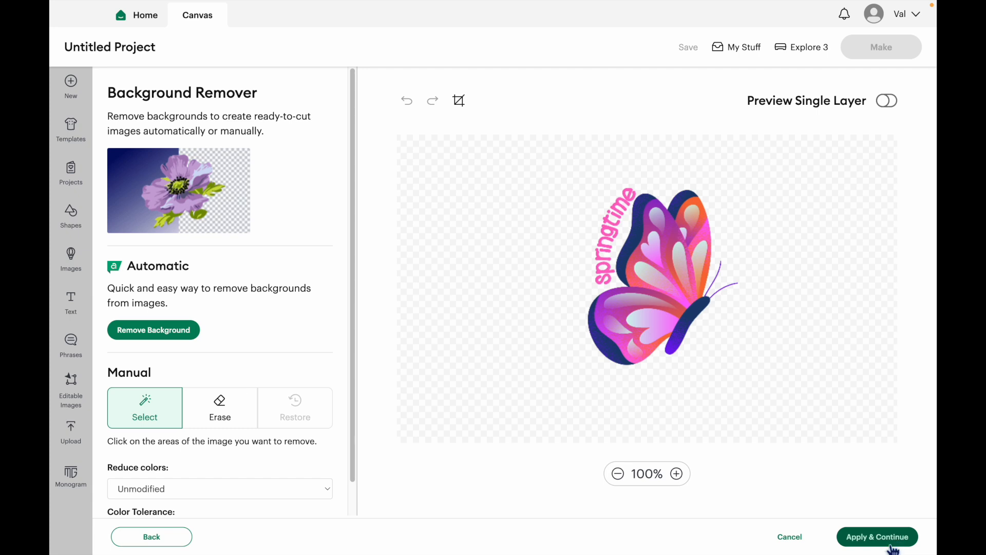
{"action": "left_click", "coordinate": [890, 544]}
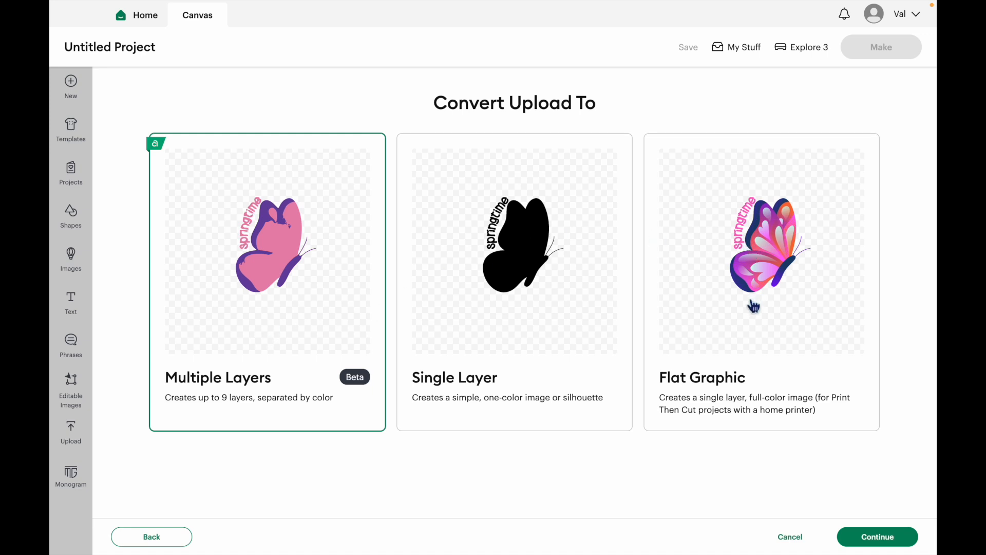
{"action": "left_click", "coordinate": [755, 352]}
{"action": "left_click", "coordinate": [868, 538]}
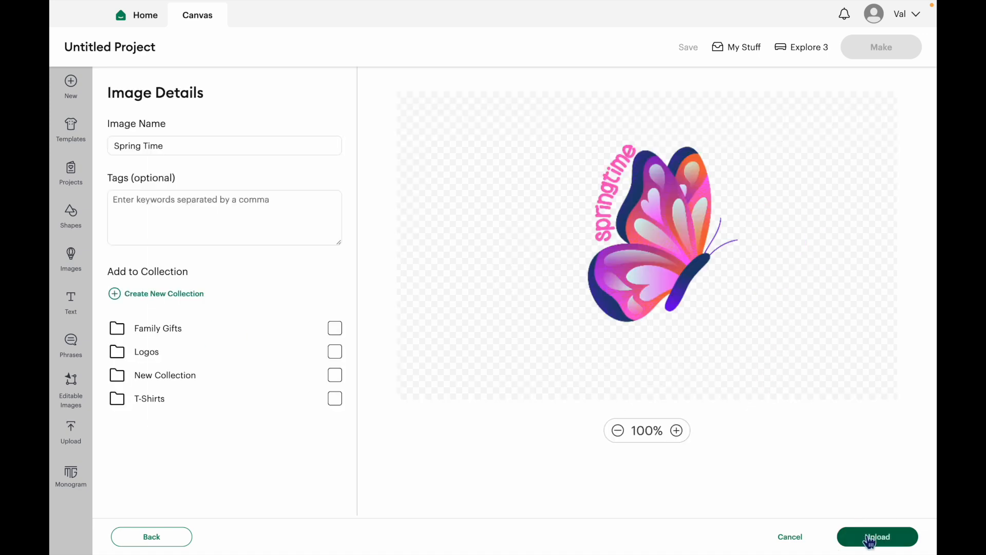
{"action": "left_click", "coordinate": [876, 540]}
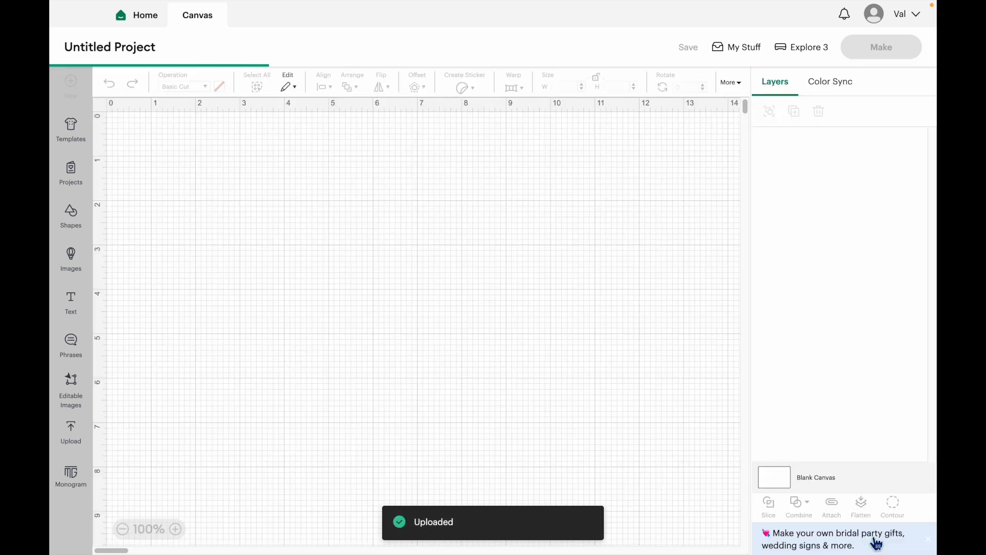
{"action": "left_click_drag", "start_coordinate": [241, 261], "coordinate": [421, 264]}
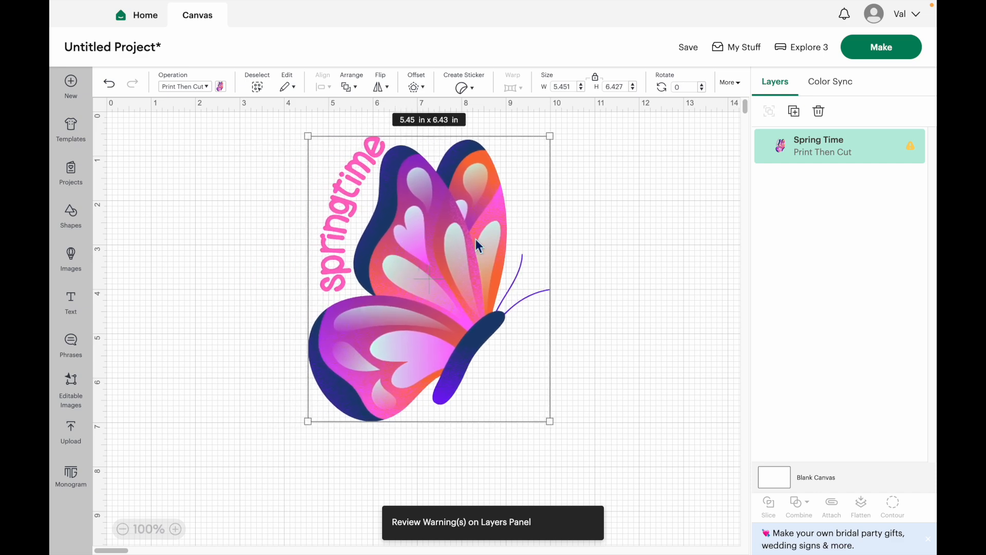
Scale the butterfly image down to about 4.6 by 5.43 in and shift it slightly to the right on the canvas
{"action": "left_click_drag", "start_coordinate": [556, 144], "coordinate": [507, 188]}
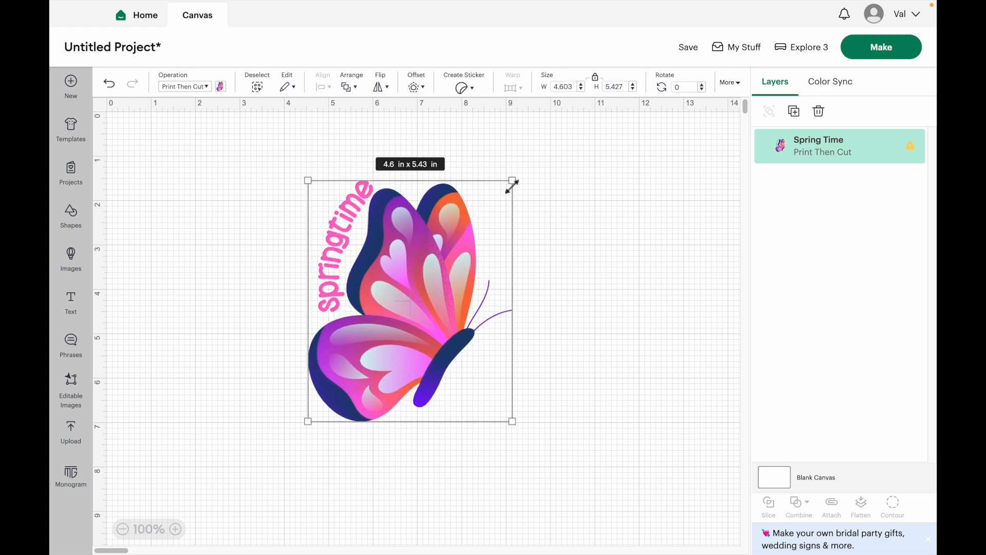
{"action": "left_click_drag", "start_coordinate": [398, 282], "coordinate": [425, 282]}
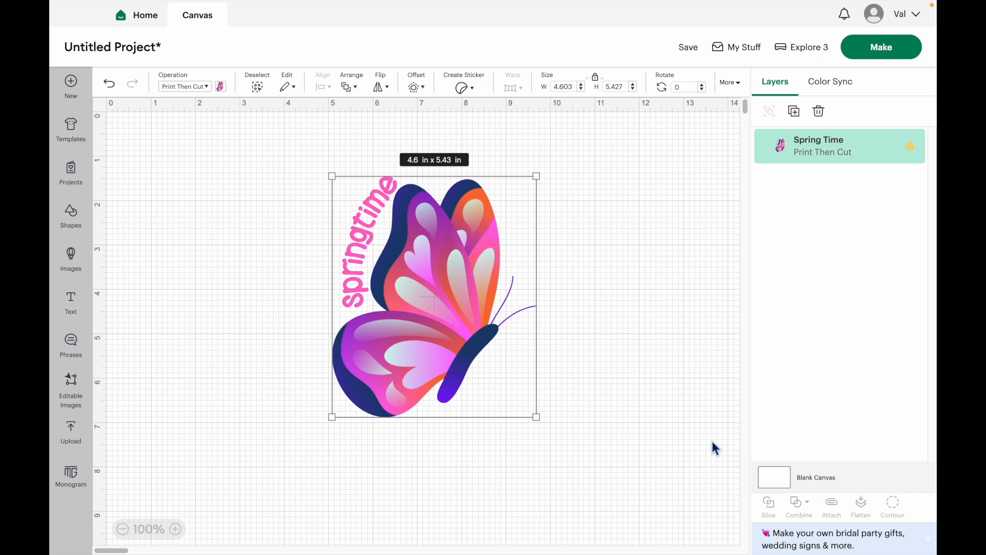
Color the blank canvas light blue as a contrasting background
{"action": "left_click", "coordinate": [781, 482]}
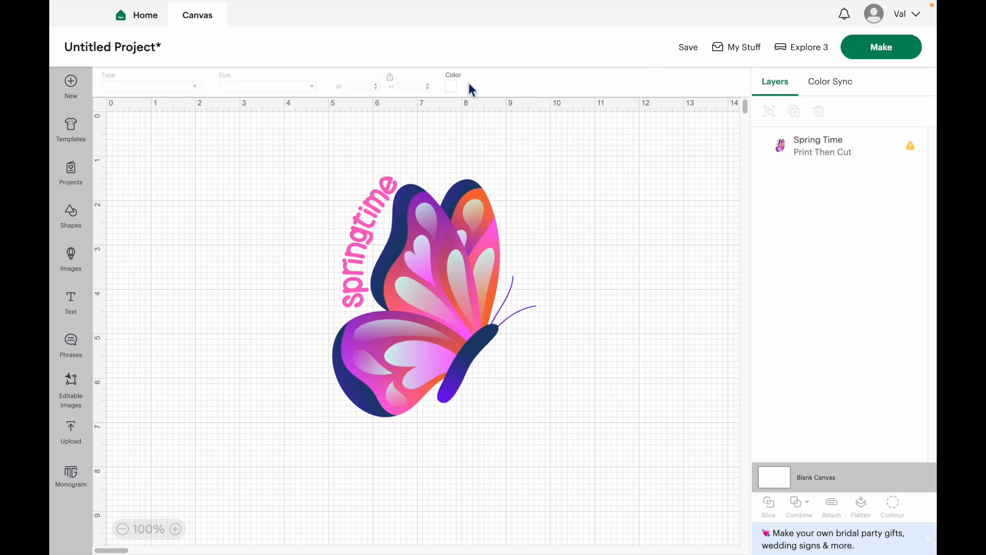
{"action": "left_click", "coordinate": [454, 90]}
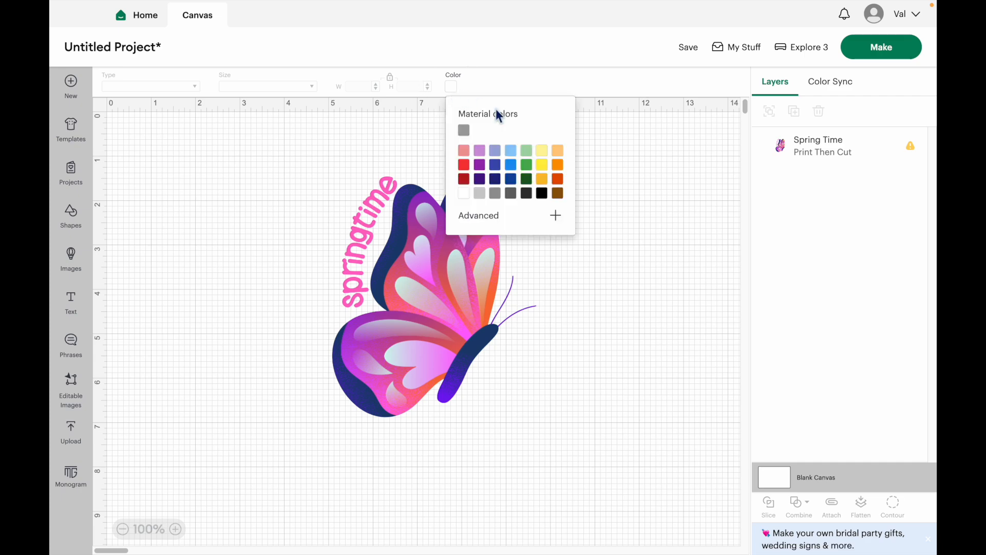
{"action": "left_click", "coordinate": [511, 150]}
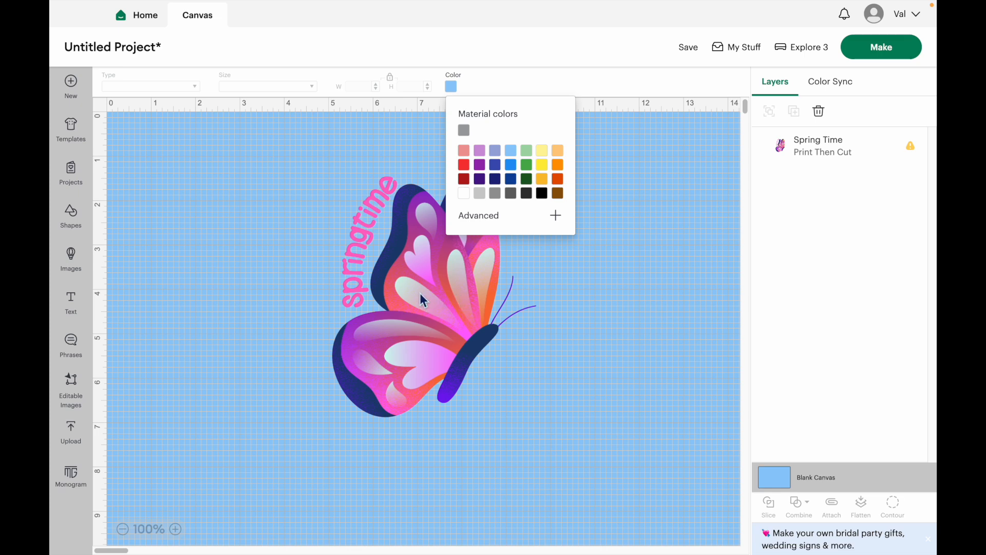
{"action": "left_click", "coordinate": [348, 167]}
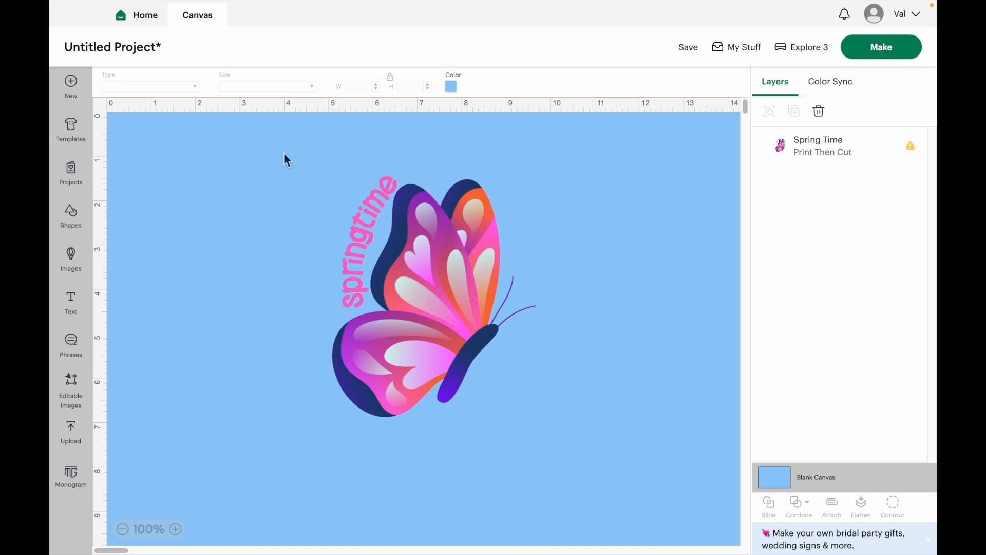
Add a rounded-corner offset of 0.181 in around the butterfly image
{"action": "left_click", "coordinate": [469, 260]}
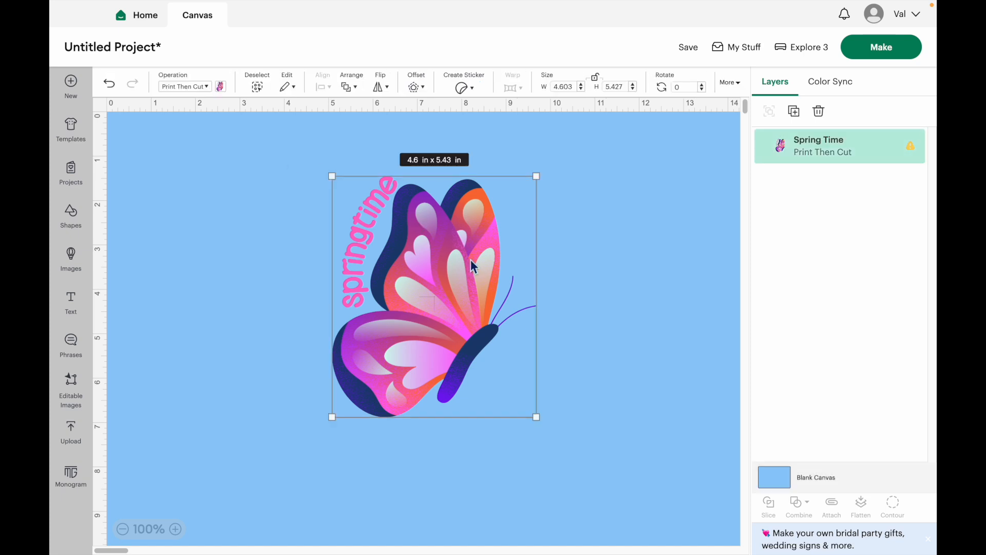
{"action": "left_click", "coordinate": [424, 91]}
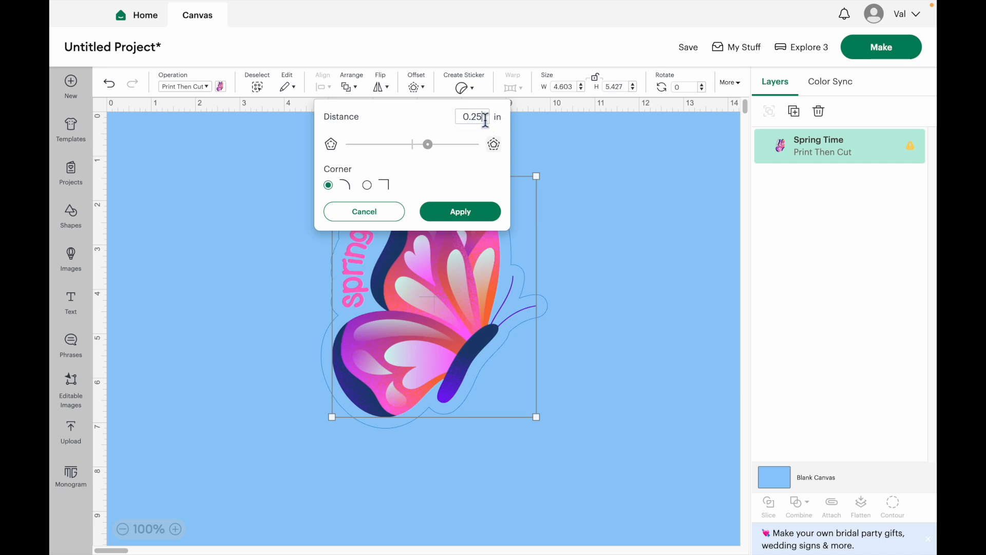
{"action": "key", "text": "BackSpace"}
{"action": "key", "text": "BackSpace"}
{"action": "type", "text": "181"}
{"action": "left_click", "coordinate": [479, 215]}
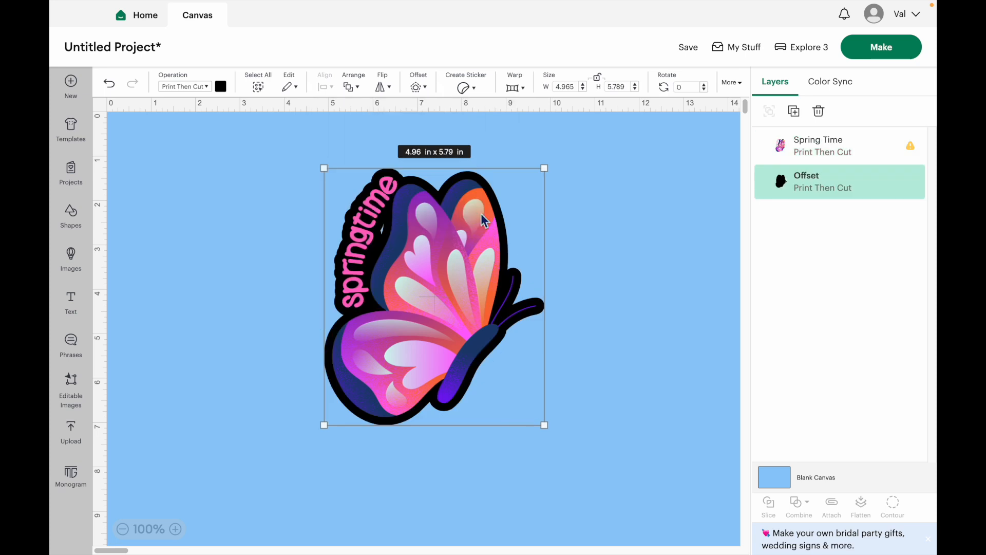
Change the operation of the offset layer to Basic Cut
{"action": "left_click", "coordinate": [507, 261]}
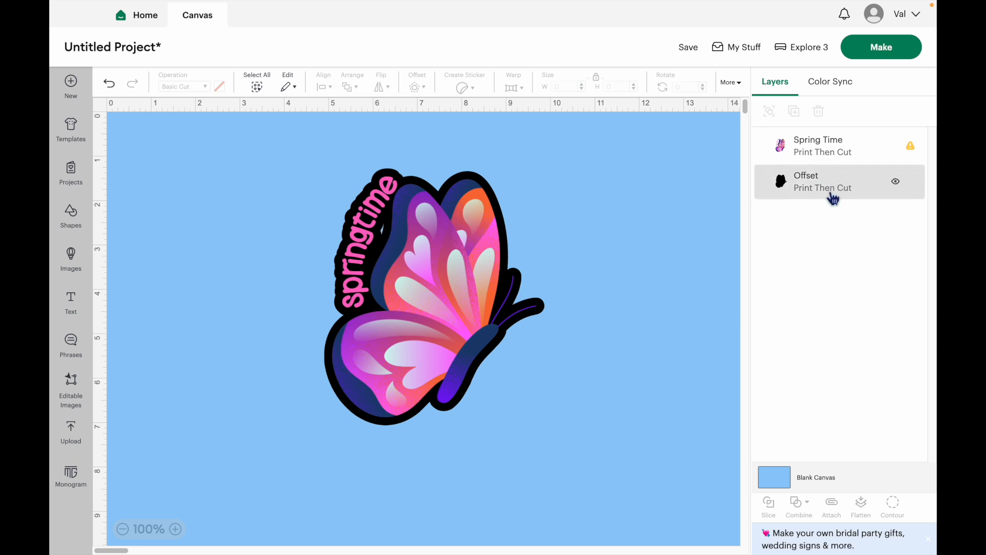
{"action": "left_click", "coordinate": [833, 192]}
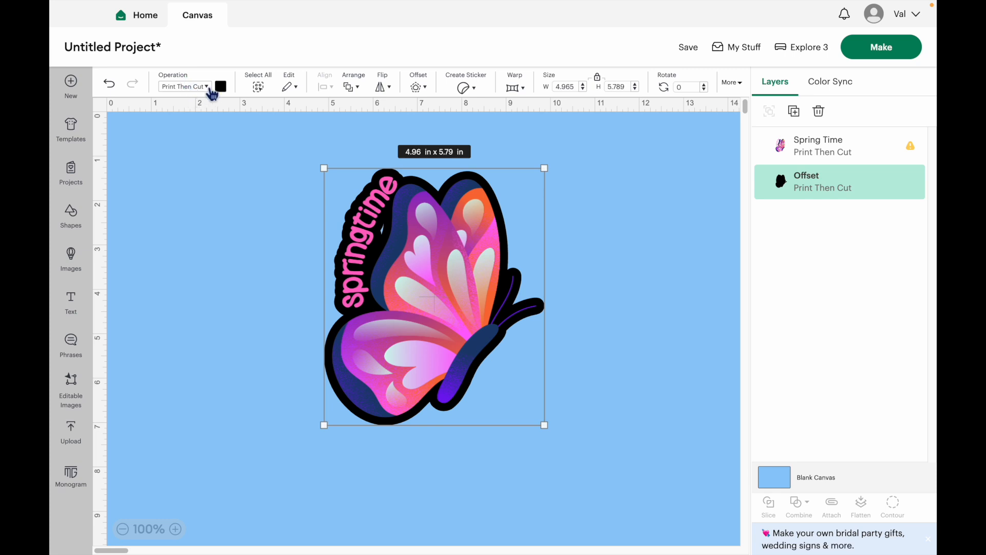
{"action": "left_click", "coordinate": [207, 87]}
{"action": "left_click", "coordinate": [206, 134]}
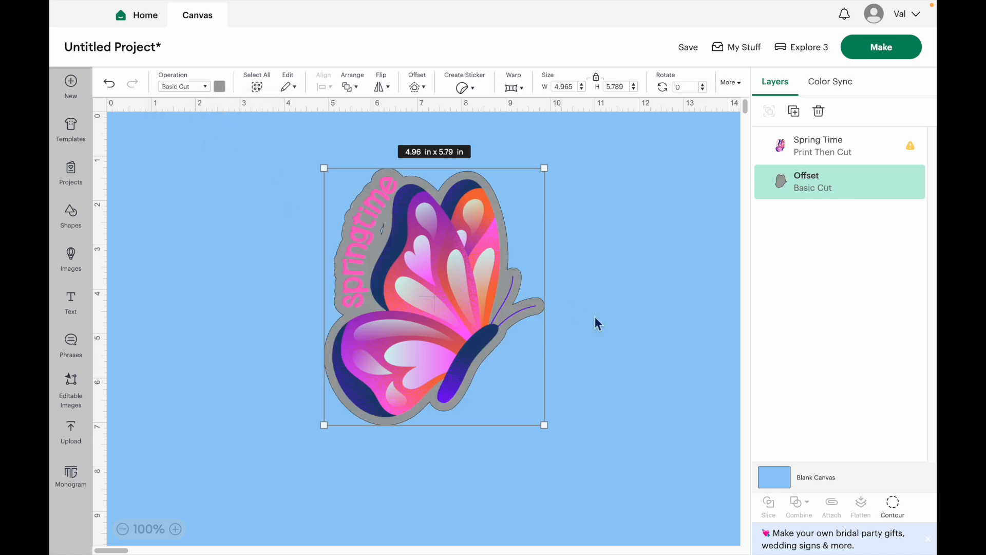
Hide all inner contours of the offset shape to fill its small gap
{"action": "left_click", "coordinate": [894, 509]}
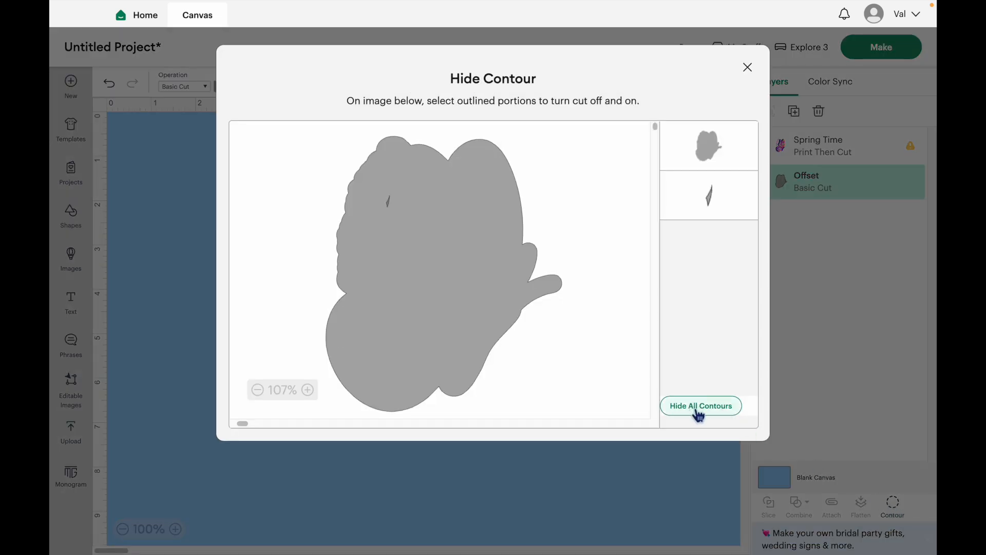
{"action": "left_click", "coordinate": [700, 407]}
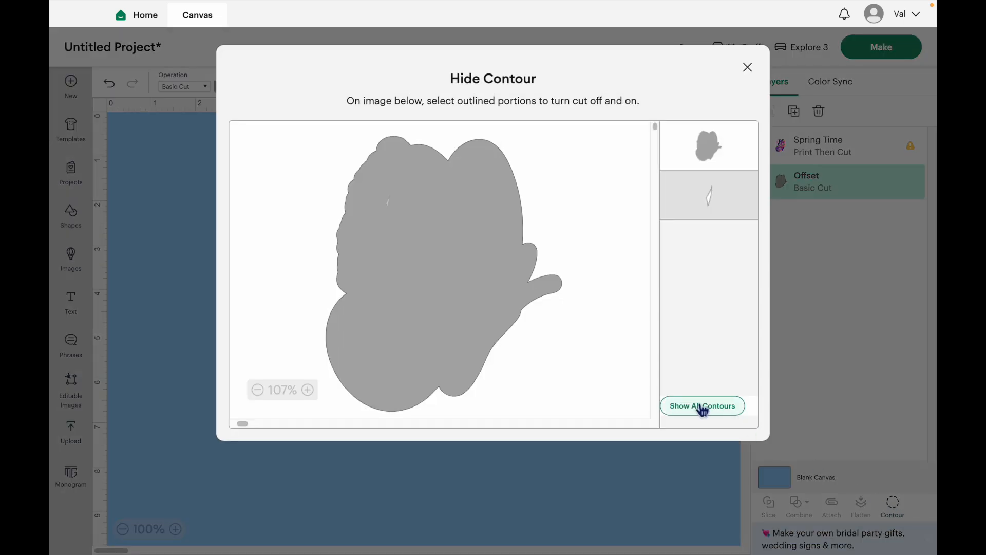
{"action": "left_click", "coordinate": [747, 68]}
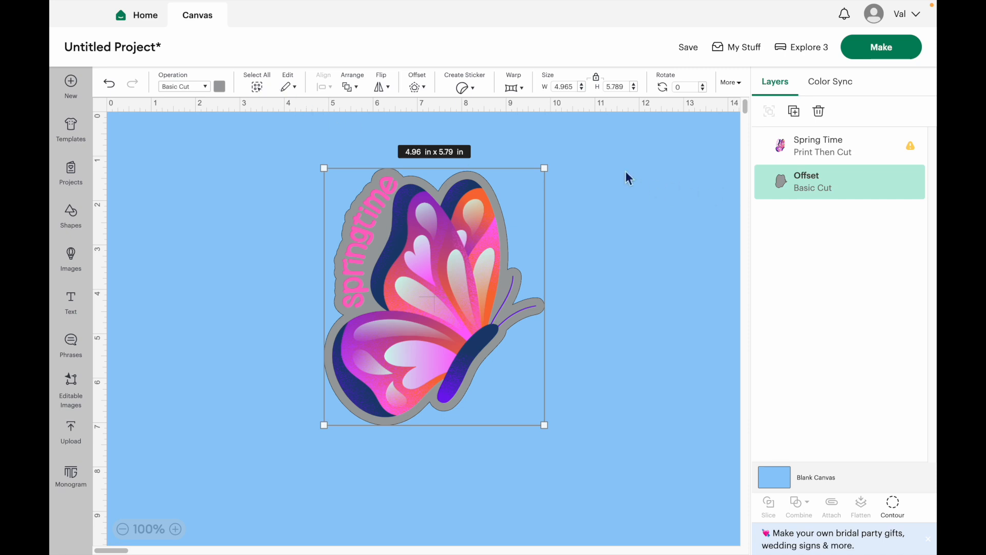
Color the offset layer white and deselect it
{"action": "left_click", "coordinate": [219, 86]}
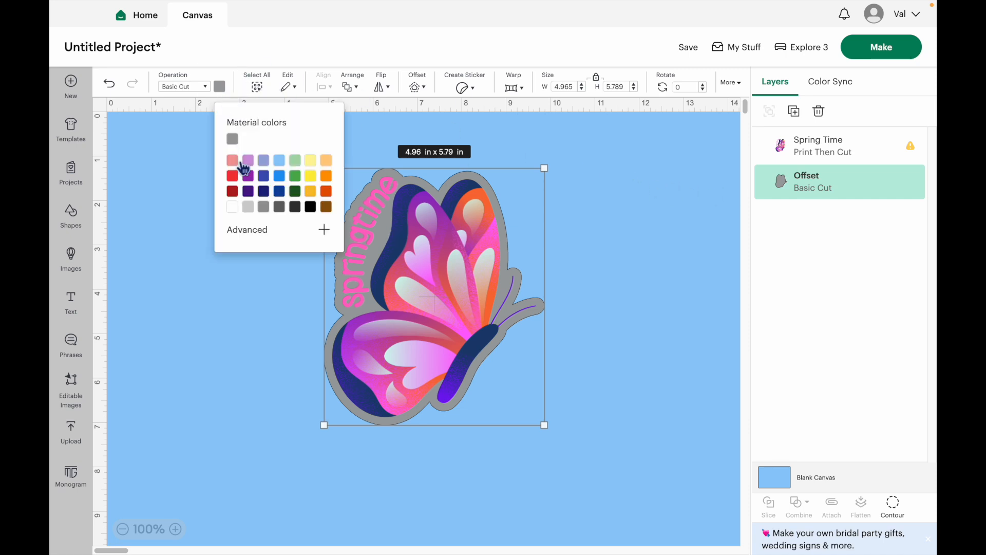
{"action": "left_click", "coordinate": [233, 207]}
{"action": "left_click", "coordinate": [629, 314]}
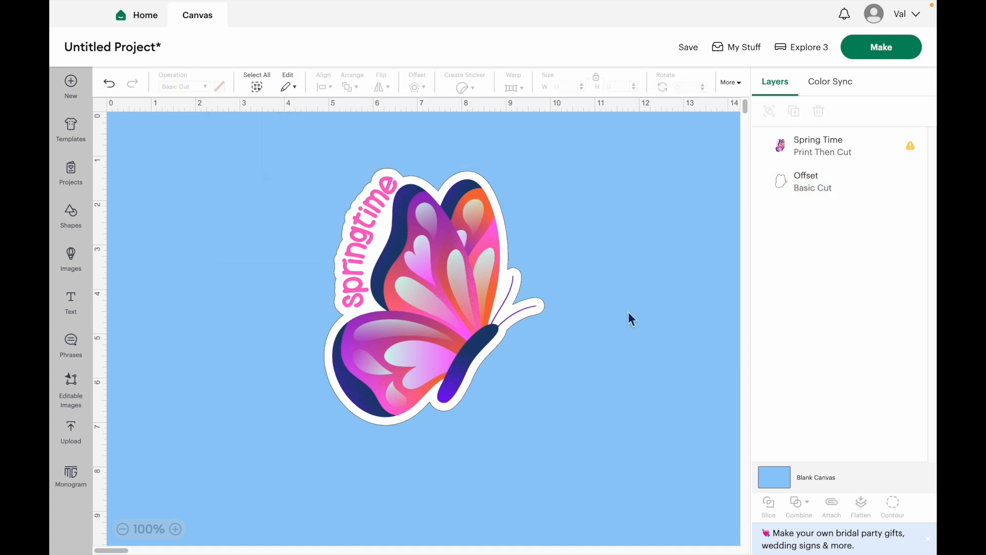
Flatten the butterfly image and its white offset into a single Print Then Cut layer
{"action": "left_click_drag", "start_coordinate": [303, 146], "coordinate": [582, 465]}
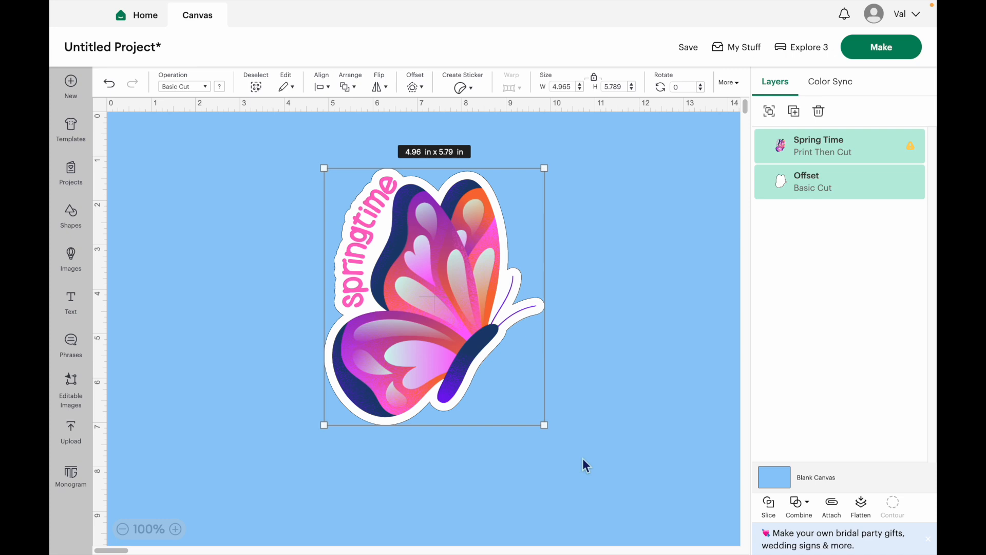
{"action": "left_click", "coordinate": [866, 511]}
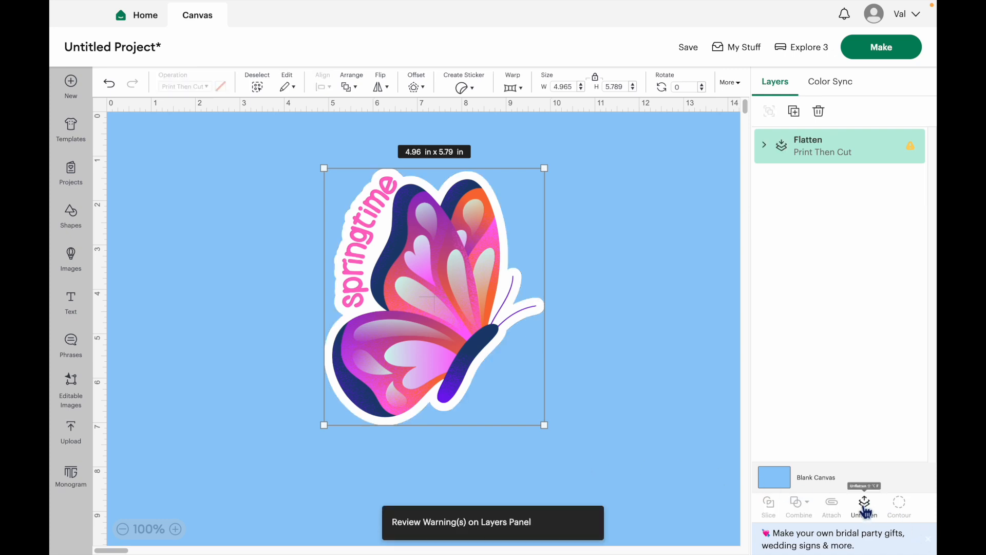
{"action": "left_click", "coordinate": [593, 304]}
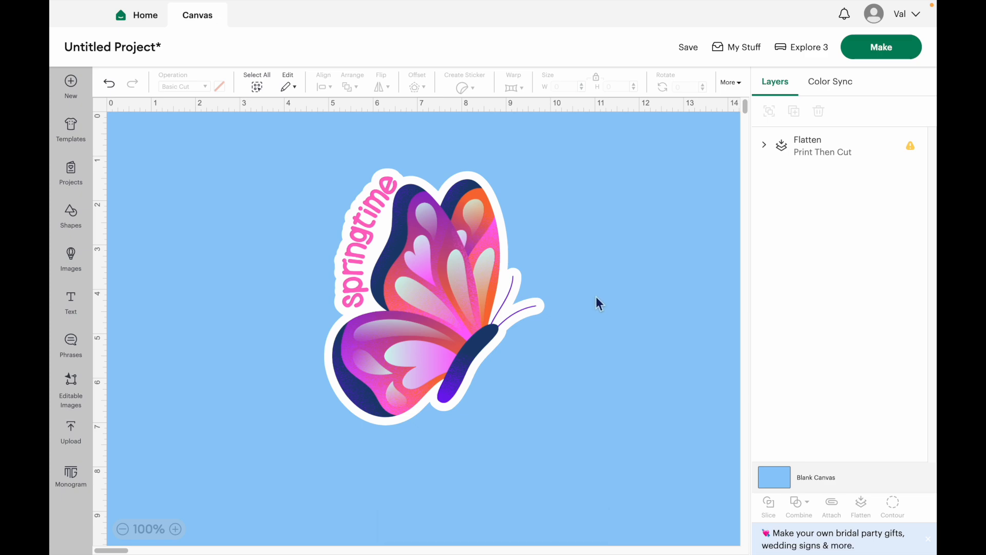
Send the design to the mat preview without saving the project and move the butterfly to the middle of the letter-size print area
{"action": "left_click", "coordinate": [890, 55]}
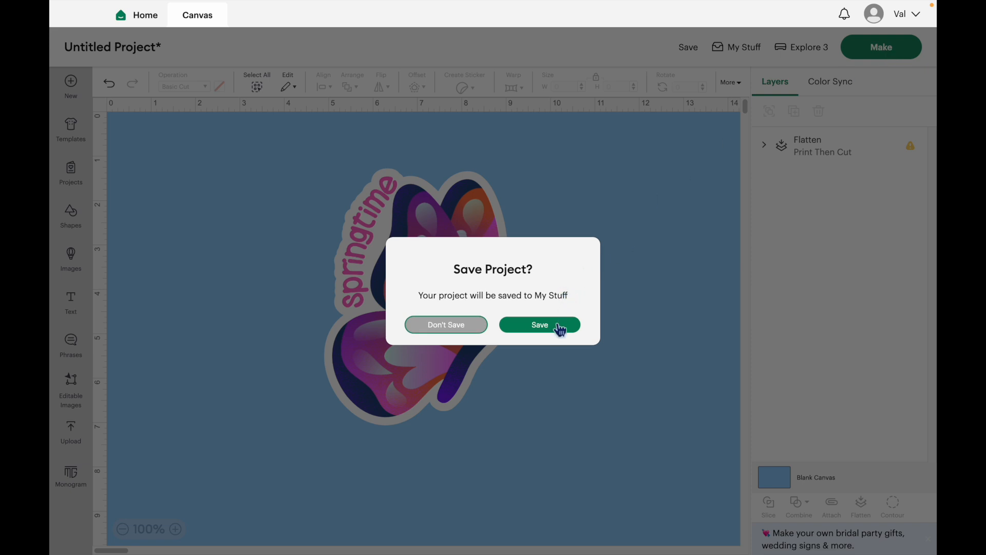
{"action": "left_click", "coordinate": [462, 328]}
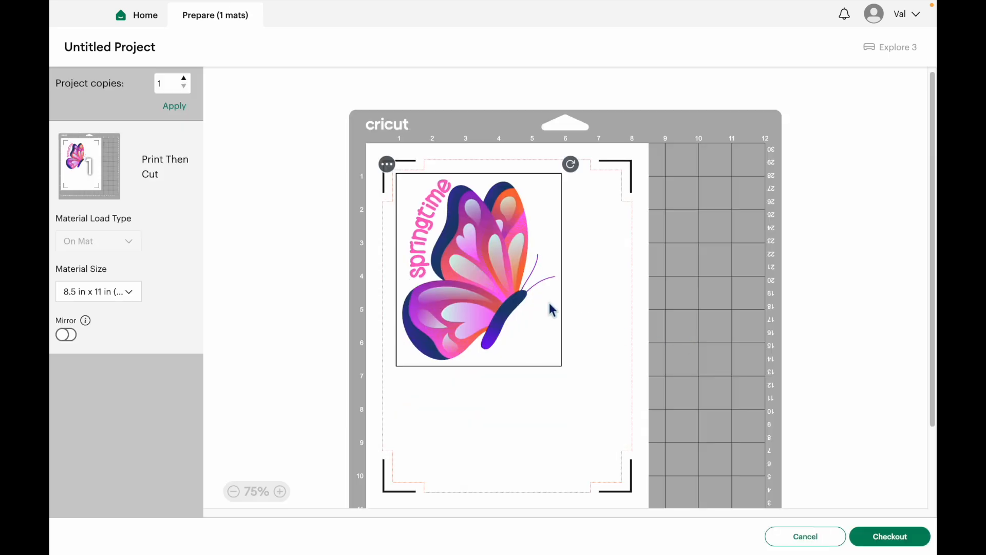
{"action": "left_click_drag", "start_coordinate": [478, 256], "coordinate": [505, 307]}
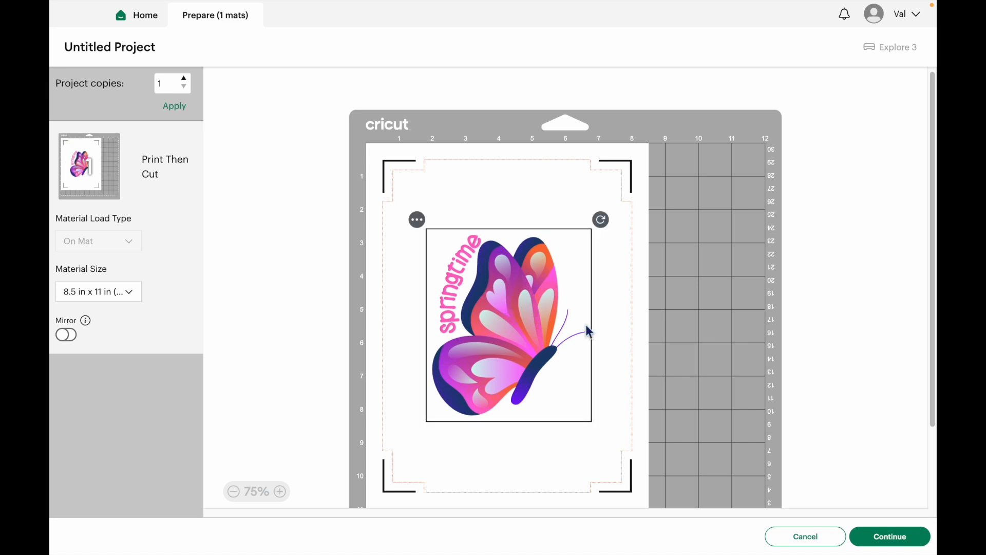
Continue to the print setup, enable the system dialog with bleed left on, and open the system print dialog
{"action": "left_click", "coordinate": [887, 534]}
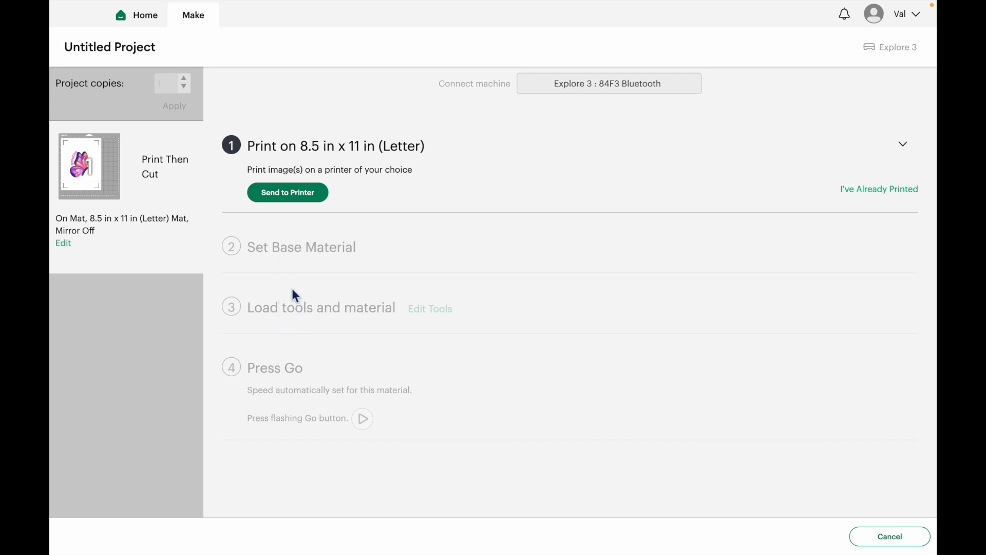
{"action": "left_click", "coordinate": [296, 196]}
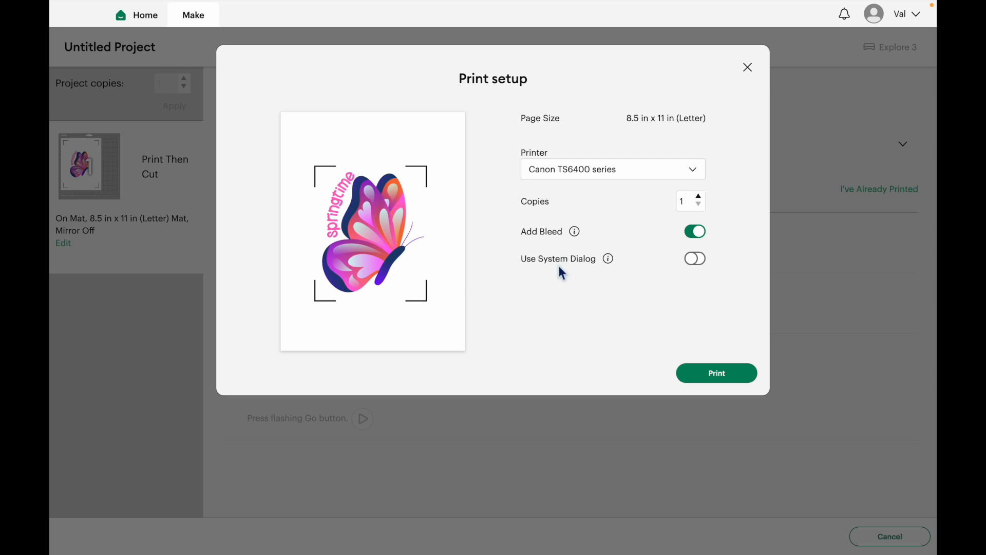
{"action": "left_click", "coordinate": [701, 262]}
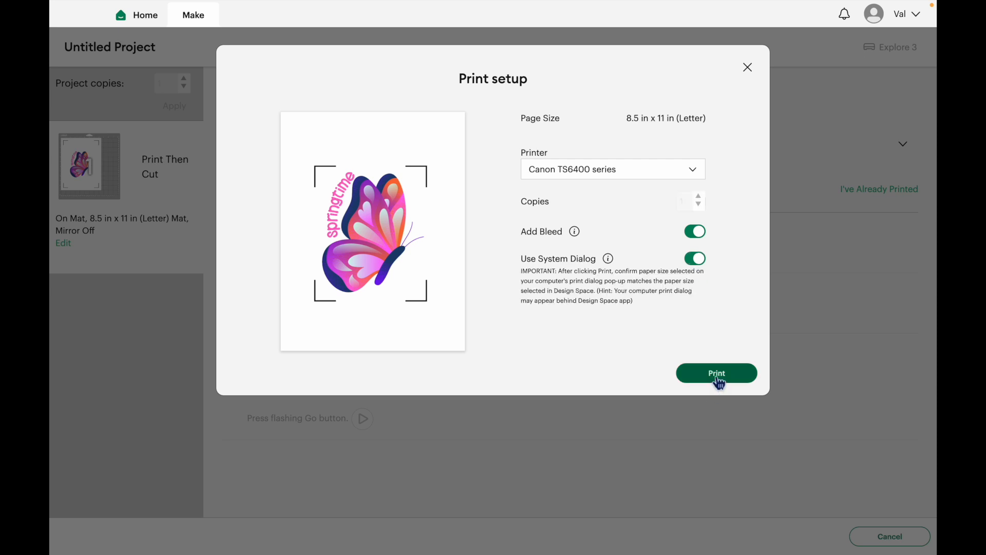
{"action": "left_click", "coordinate": [718, 379]}
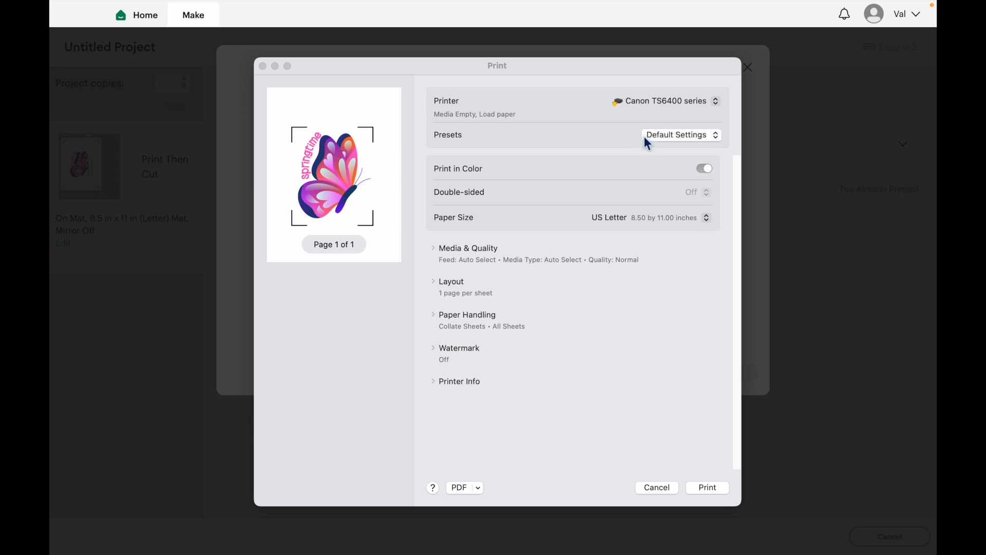
Set the print feed to Main Tray and the media type to Plain Paper, choose the print quality, and print the page
{"action": "left_click", "coordinate": [472, 251]}
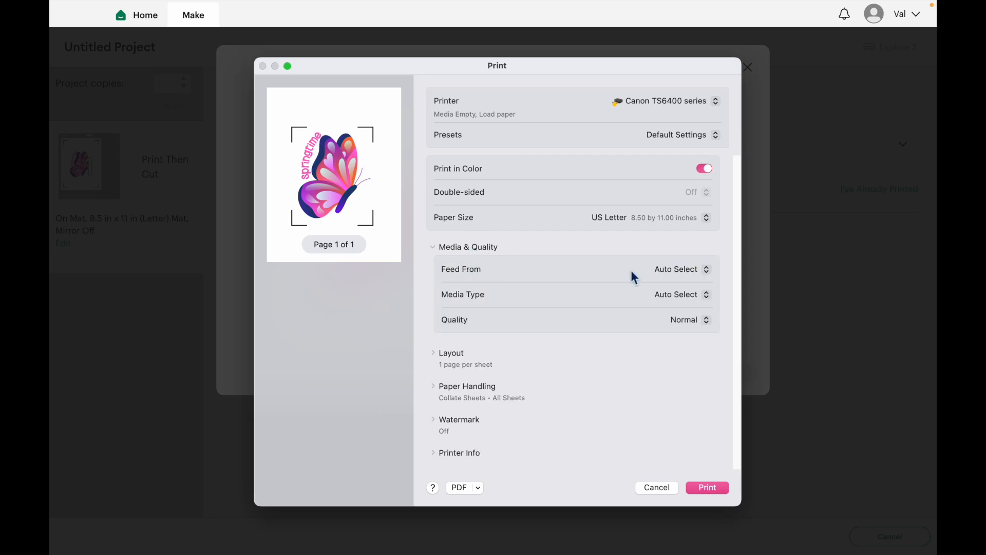
{"action": "left_click", "coordinate": [695, 276]}
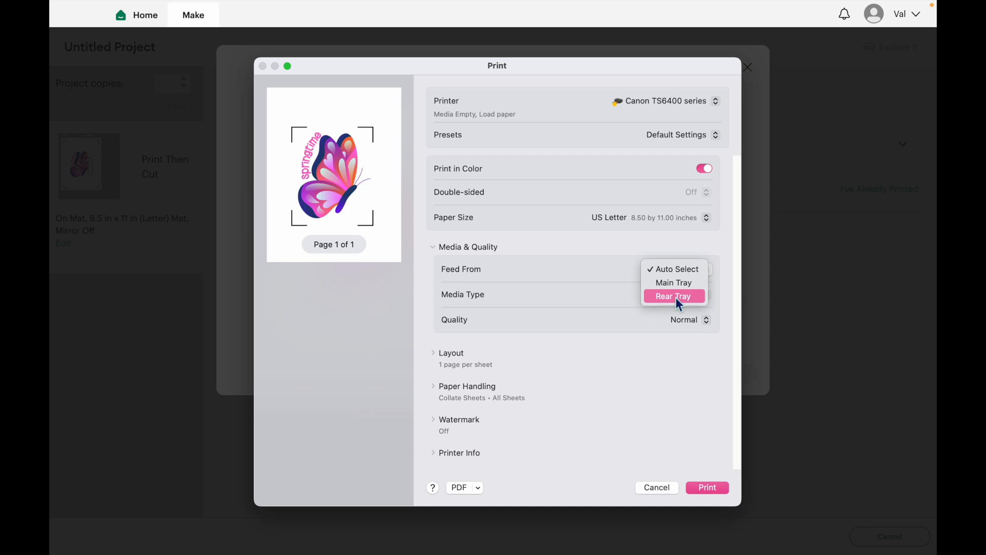
{"action": "left_click", "coordinate": [680, 286]}
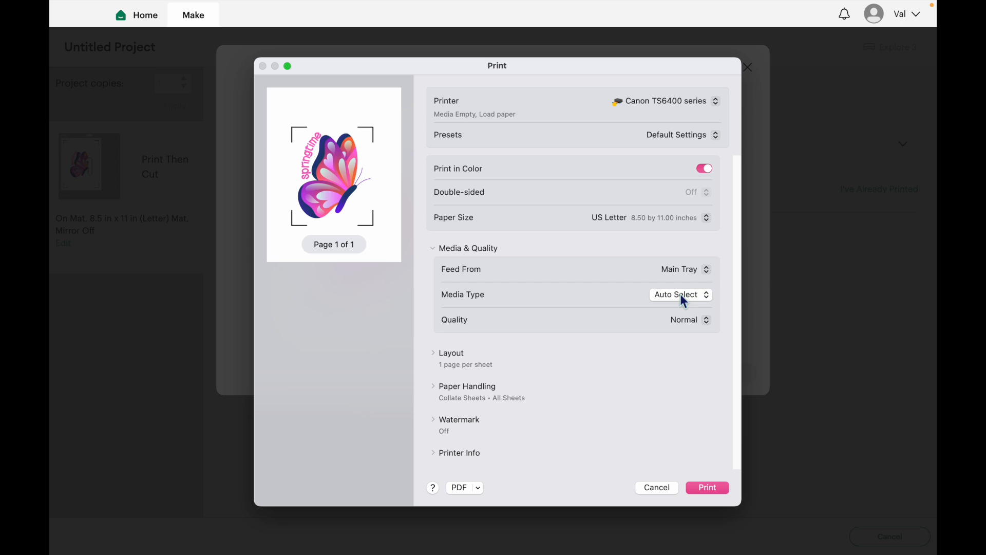
{"action": "left_click", "coordinate": [681, 296]}
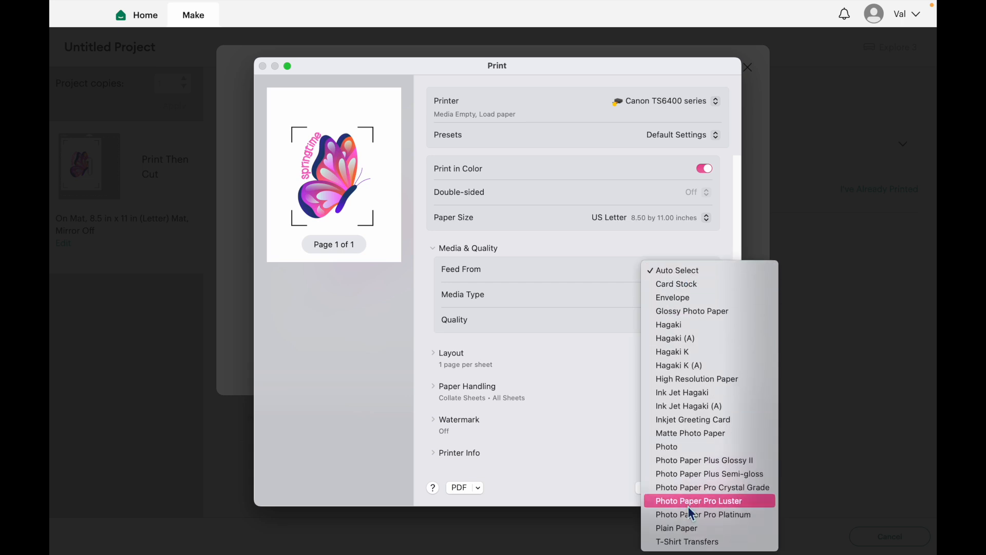
{"action": "left_click", "coordinate": [696, 530]}
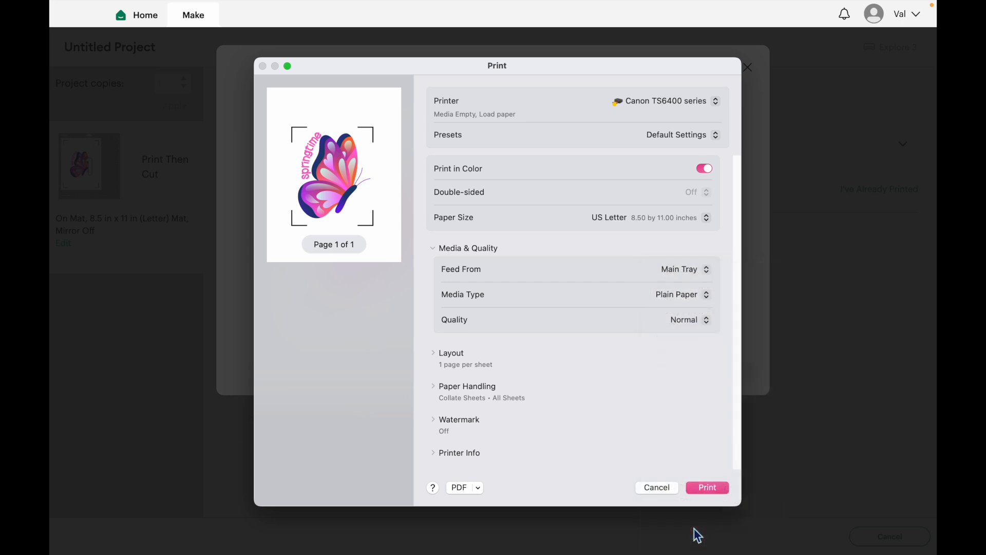
{"action": "left_click", "coordinate": [703, 320]}
{"action": "left_click", "coordinate": [696, 335]}
{"action": "left_click", "coordinate": [717, 491]}
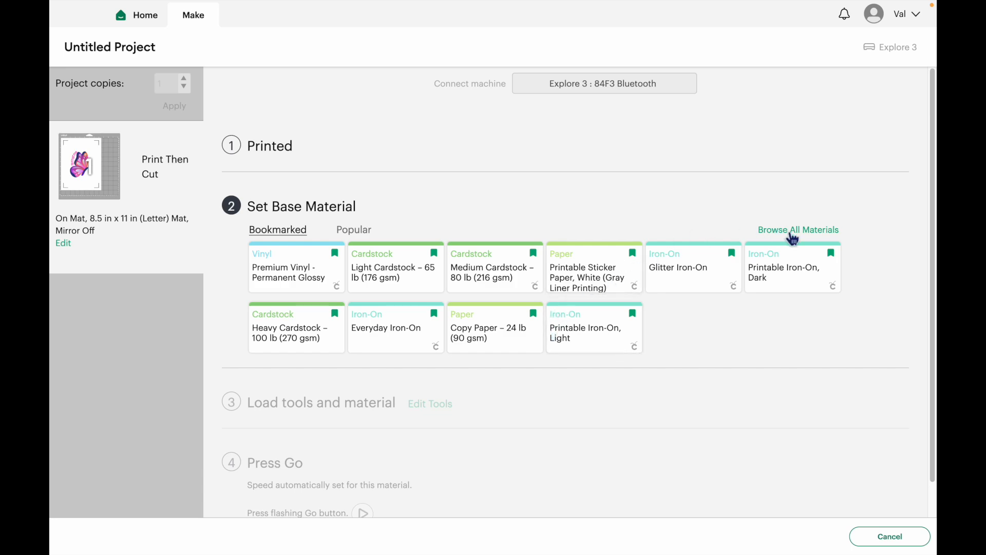
Search all materials for "copy" and set the base material to Copy Paper – 24 lb (90 gsm)
{"action": "left_click", "coordinate": [792, 235]}
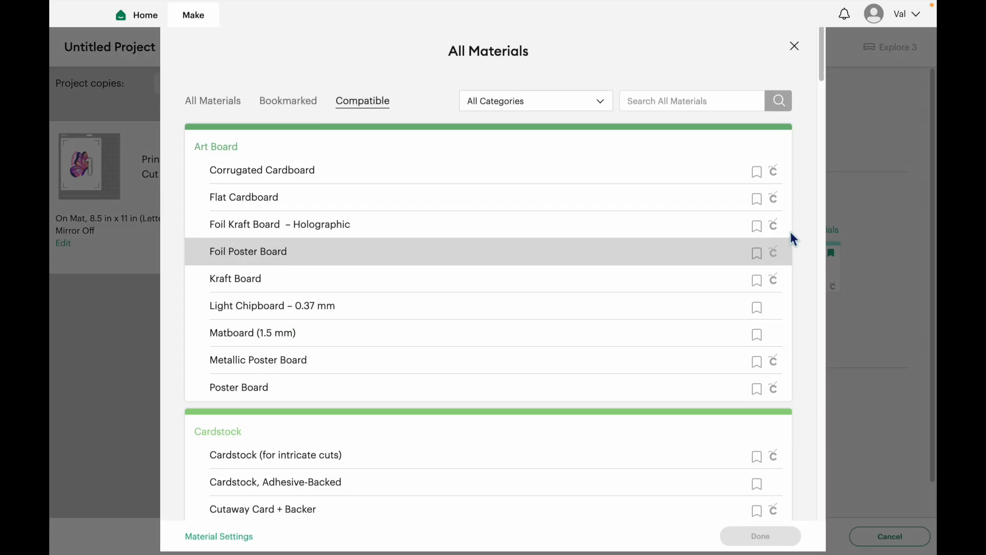
{"action": "left_click", "coordinate": [694, 106]}
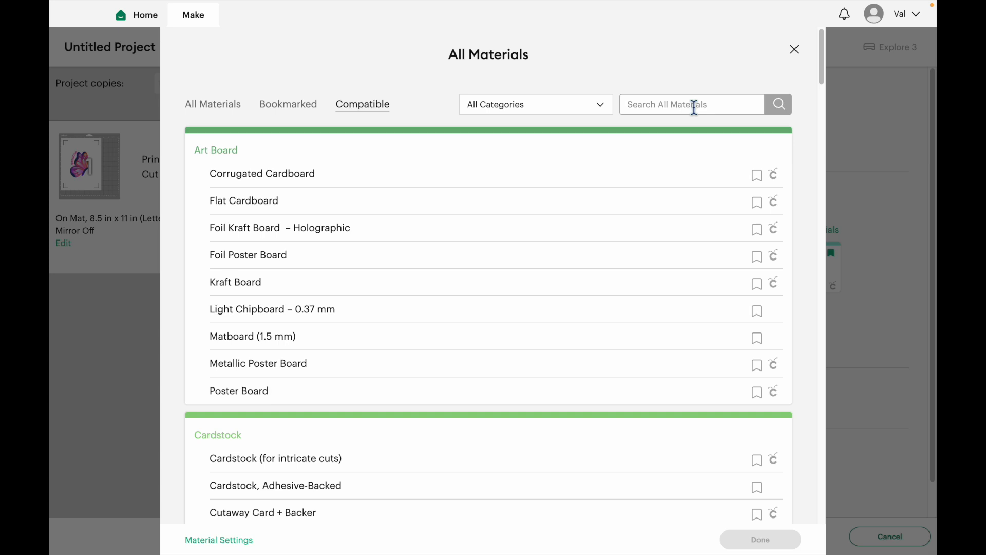
{"action": "type", "text": "copy"}
{"action": "left_click", "coordinate": [790, 101]}
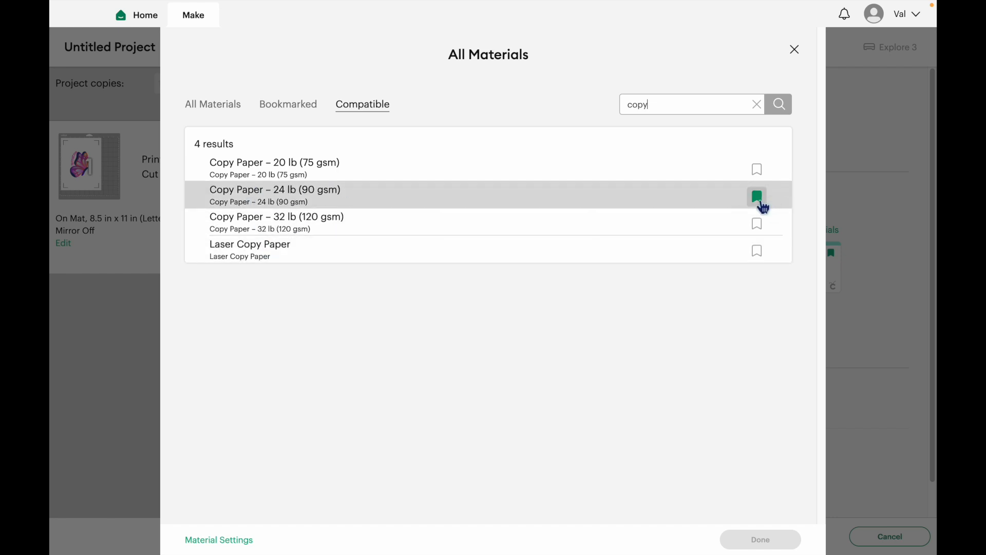
{"action": "left_click", "coordinate": [649, 198]}
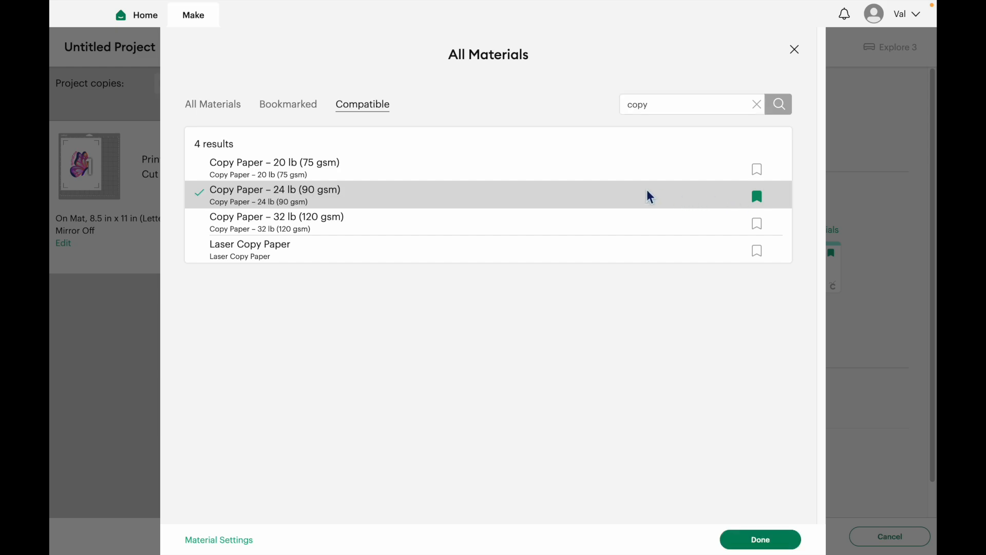
{"action": "left_click", "coordinate": [781, 538]}
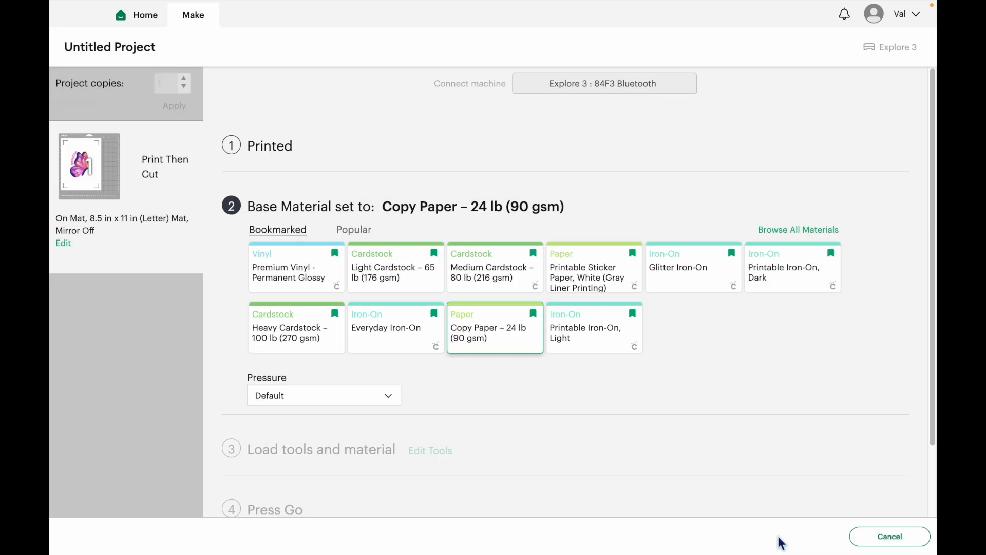